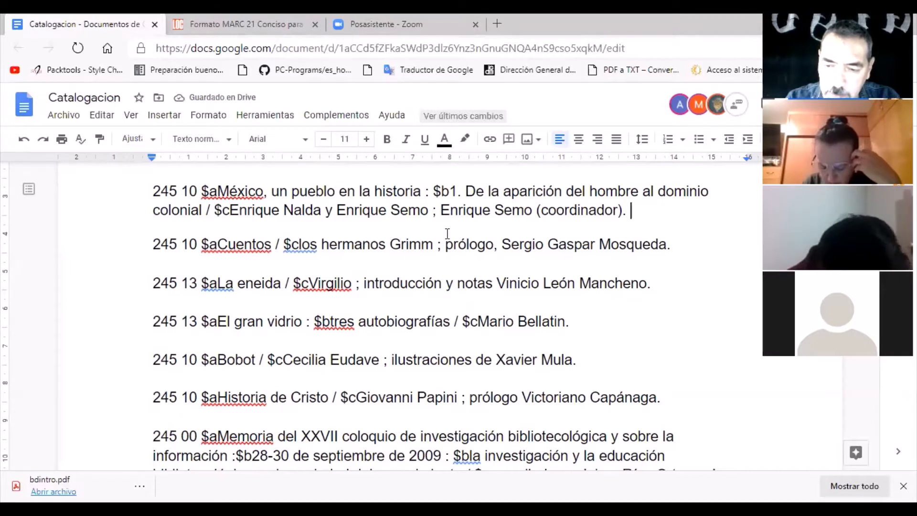
Append the edition field "250 ## $aSegunda edición." to the end of the "México, un pueblo en la historia" record.
{"action": "type", "text": "250"}
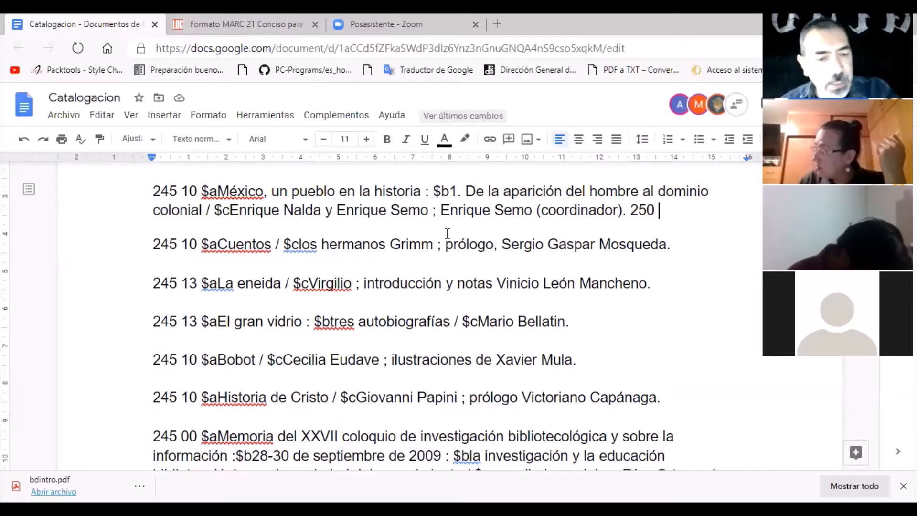
{"action": "type", "text": "#"}
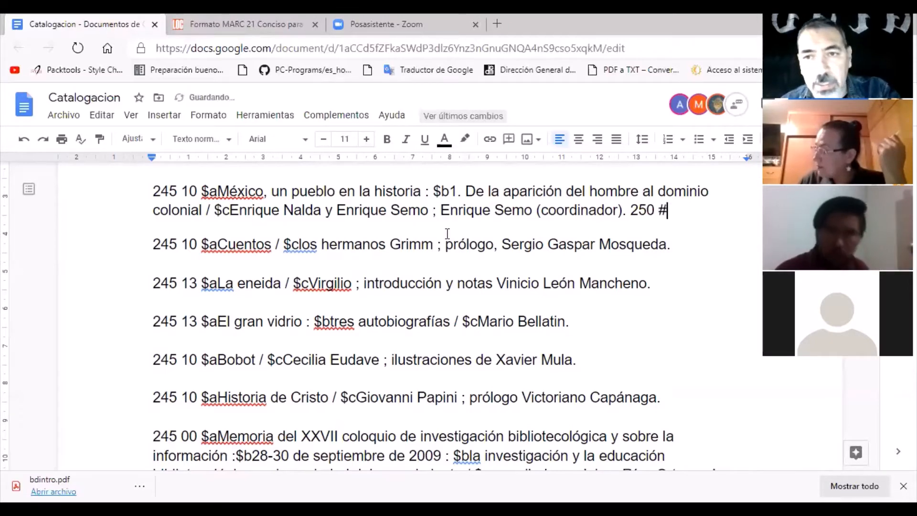
{"action": "type", "text": "#"}
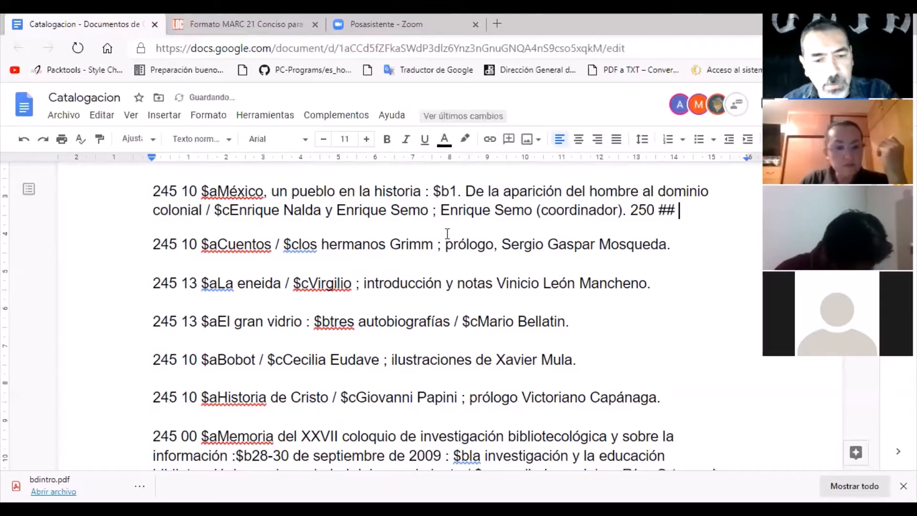
{"action": "type", "text": " $a"}
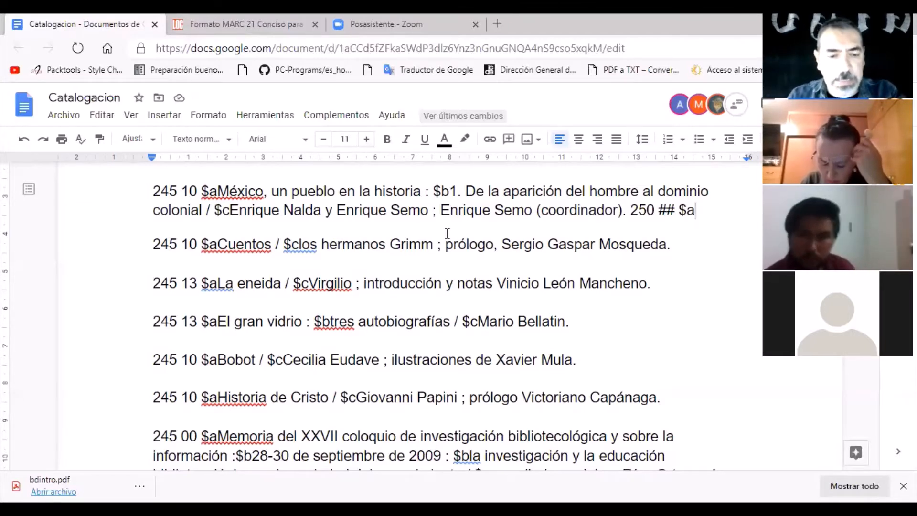
{"action": "type", "text": "Segunda "}
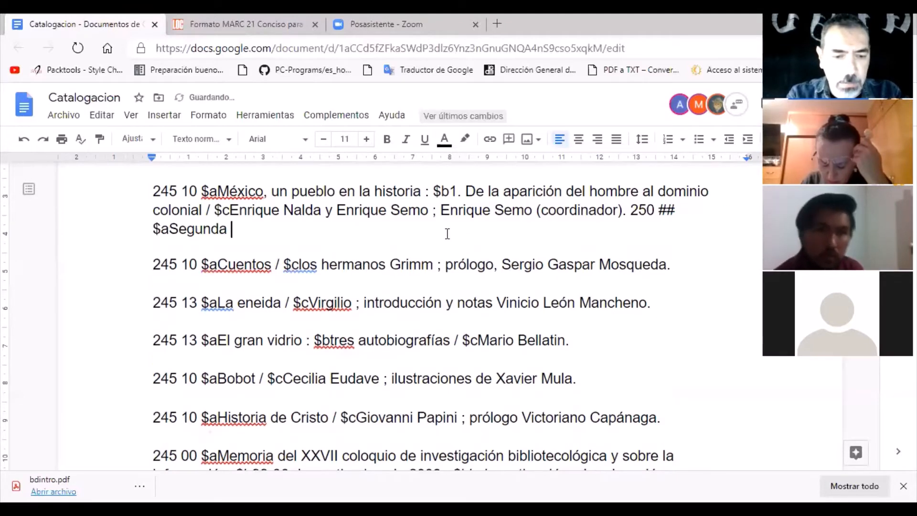
{"action": "type", "text": "edició"}
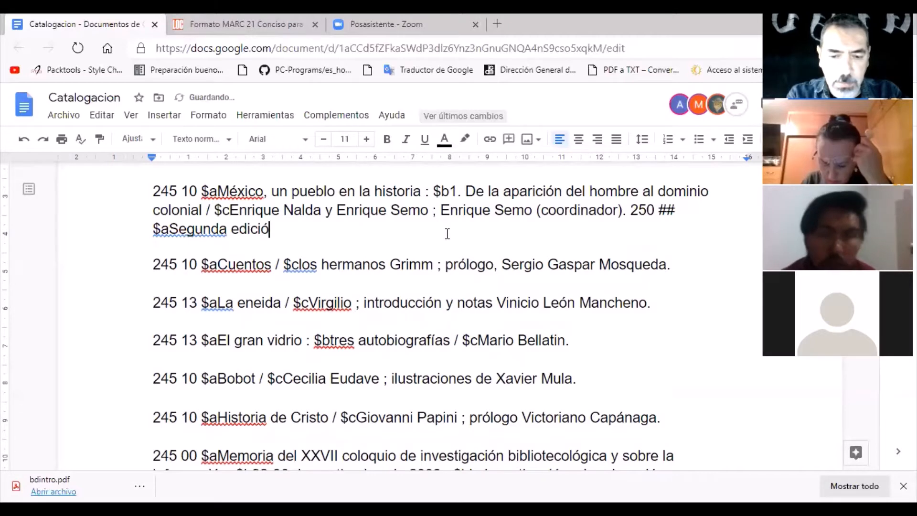
{"action": "type", "text": "n"}
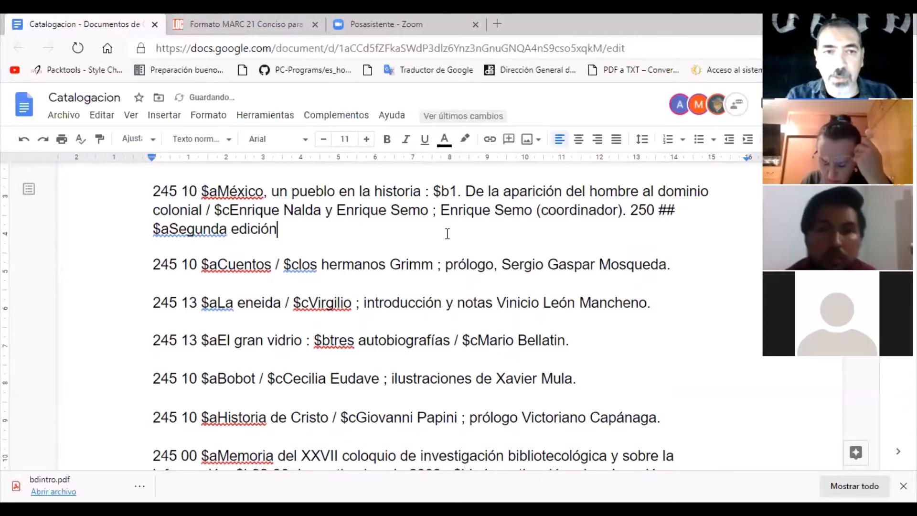
{"action": "type", "text": "."}
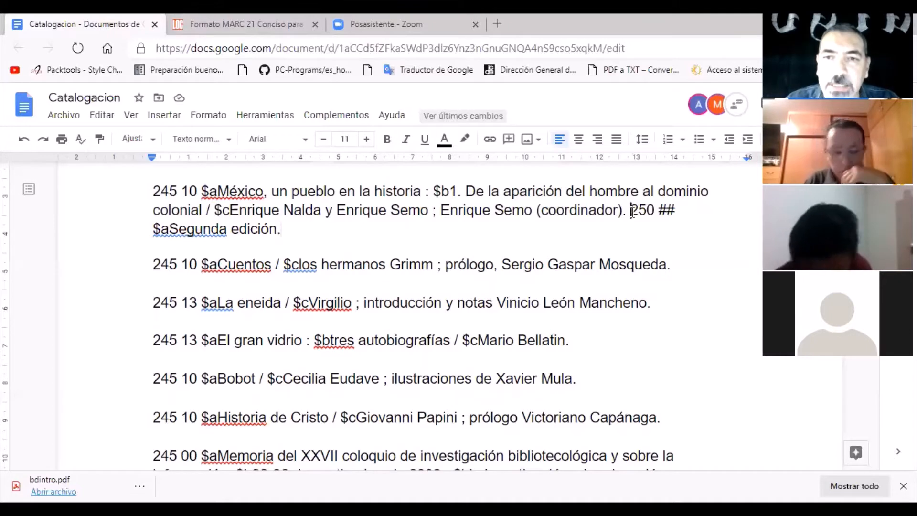
Review the new edition field in the "México" record and the records from "Cuentos" through "Bobot" for edition statements.
{"action": "left_click_drag", "start_coordinate": [630, 211], "coordinate": [654, 216]}
{"action": "left_click_drag", "start_coordinate": [655, 217], "coordinate": [285, 234]}
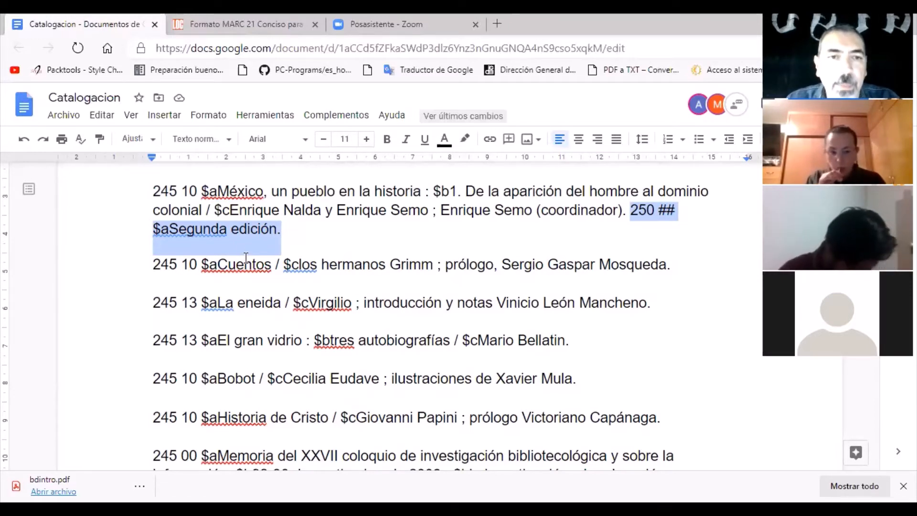
{"action": "left_click", "coordinate": [155, 265]}
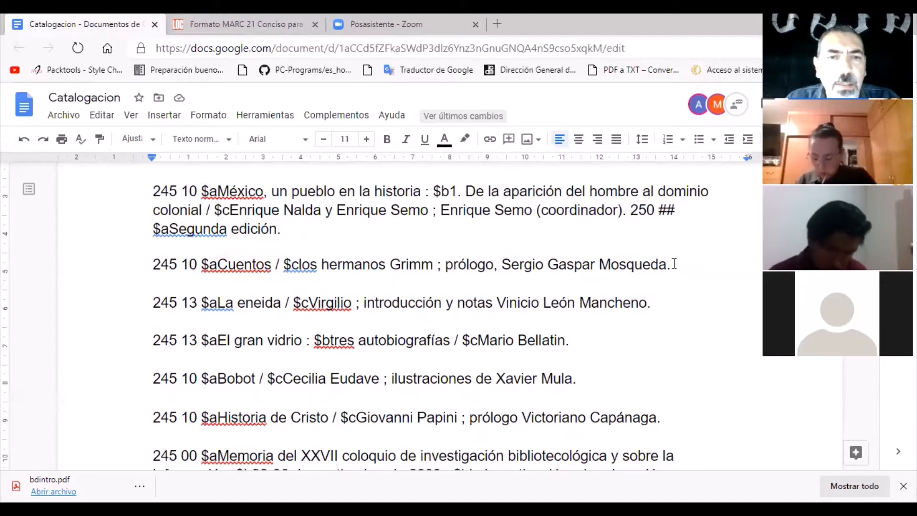
{"action": "left_click", "coordinate": [657, 305]}
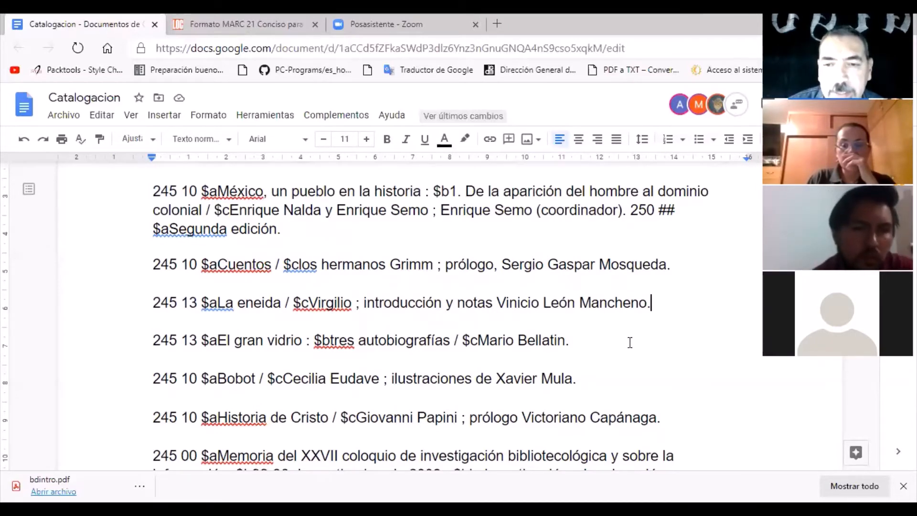
{"action": "scroll", "coordinate": [630, 342], "scroll_direction": "down", "scroll_amount": 2}
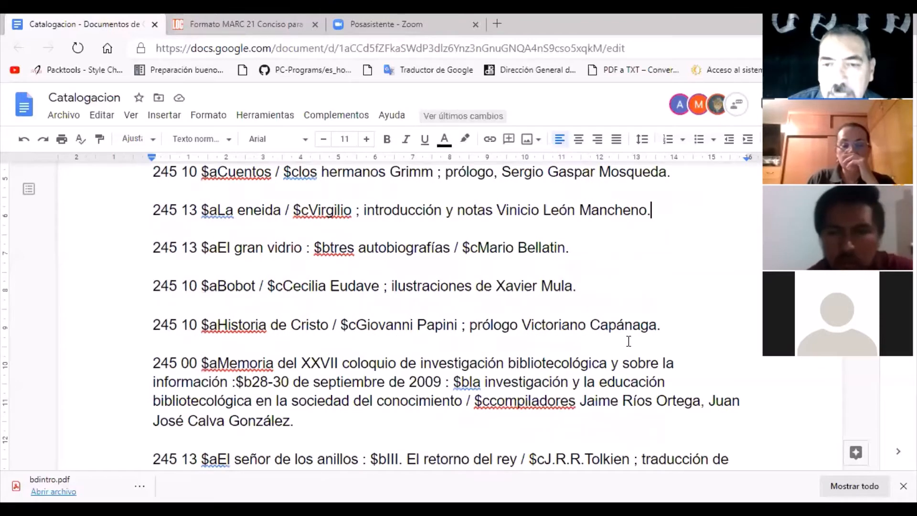
{"action": "scroll", "coordinate": [628, 340], "scroll_direction": "up", "scroll_amount": 1}
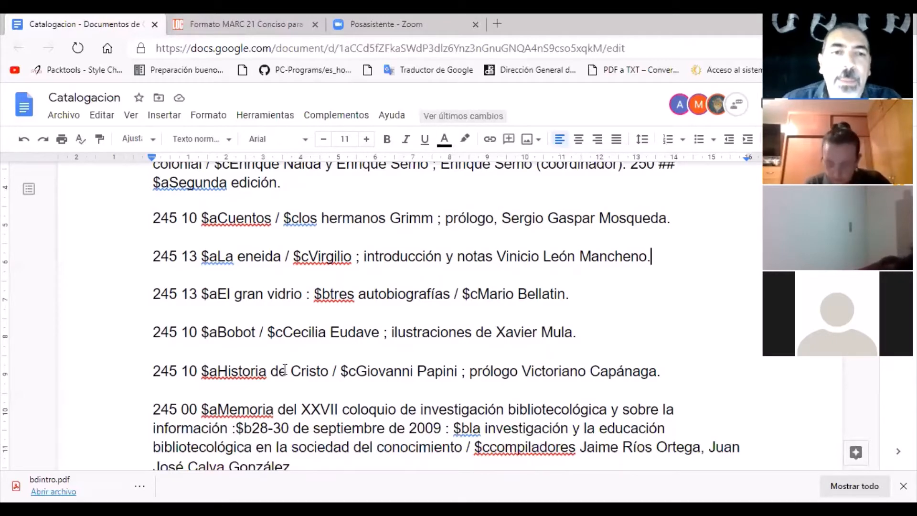
{"action": "left_click", "coordinate": [584, 299]}
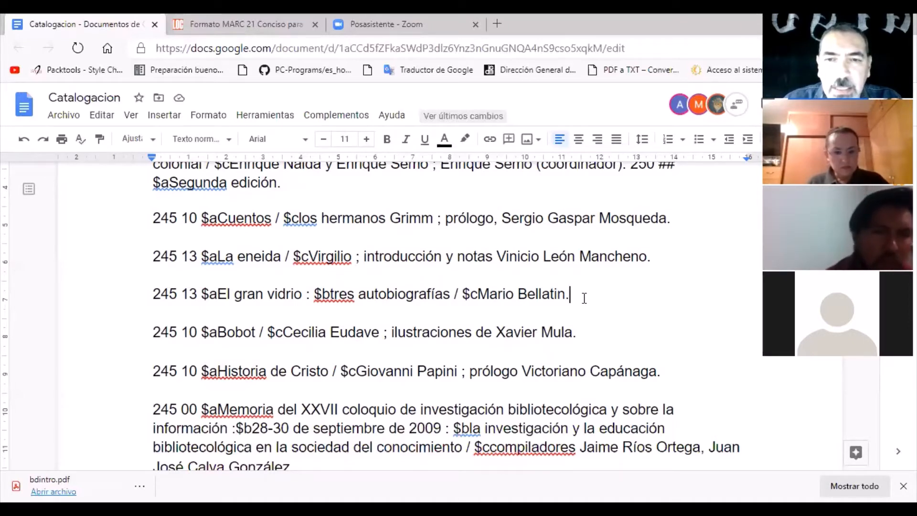
{"action": "scroll", "coordinate": [584, 298], "scroll_direction": "down", "scroll_amount": 1}
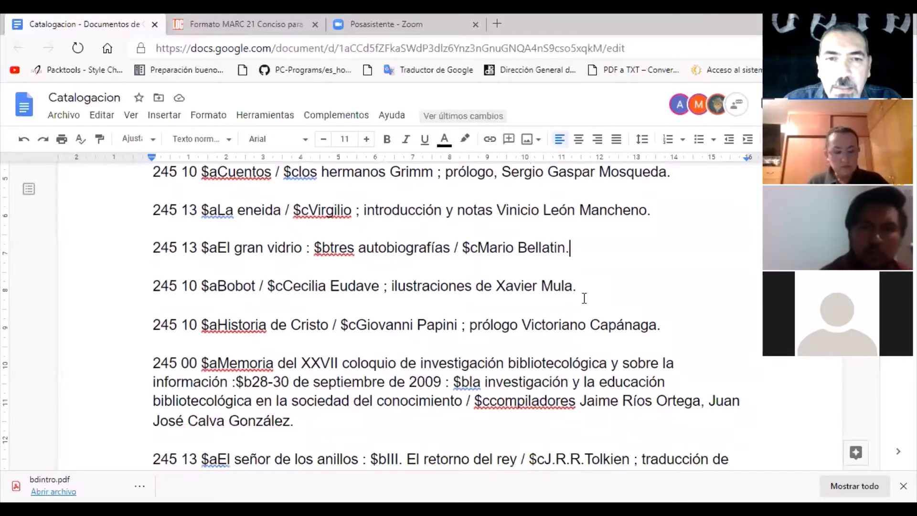
{"action": "left_click", "coordinate": [580, 285]}
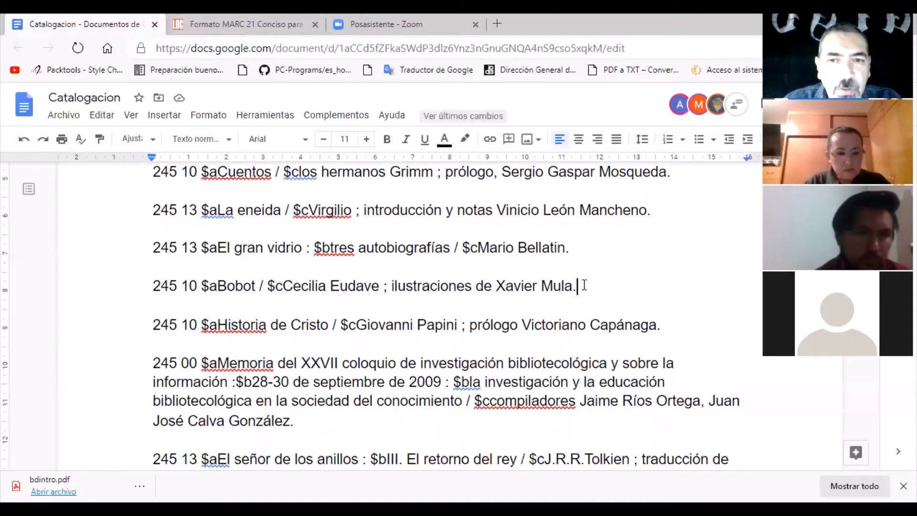
{"action": "scroll", "coordinate": [585, 300], "scroll_direction": "down", "scroll_amount": 2}
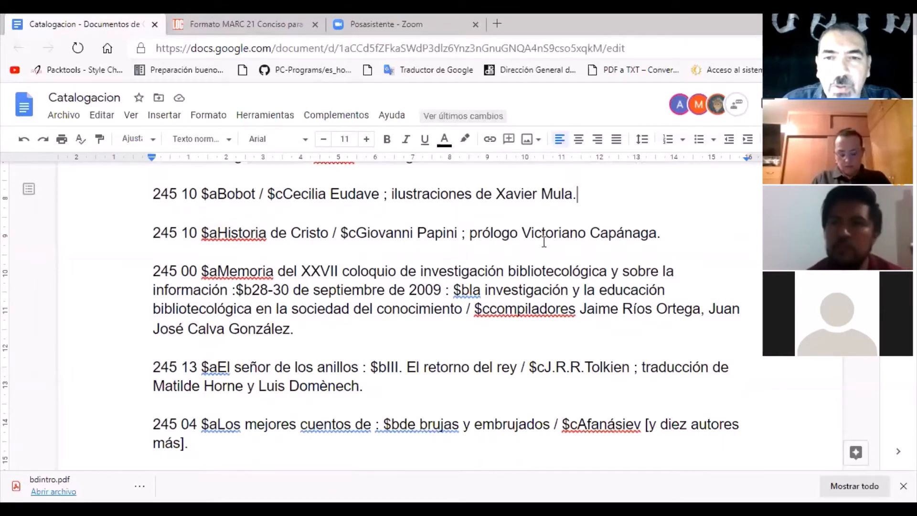
Append the edition field "250 ## $aNovena edición." to the end of the "Historia de Cristo" record.
{"action": "left_click", "coordinate": [668, 235]}
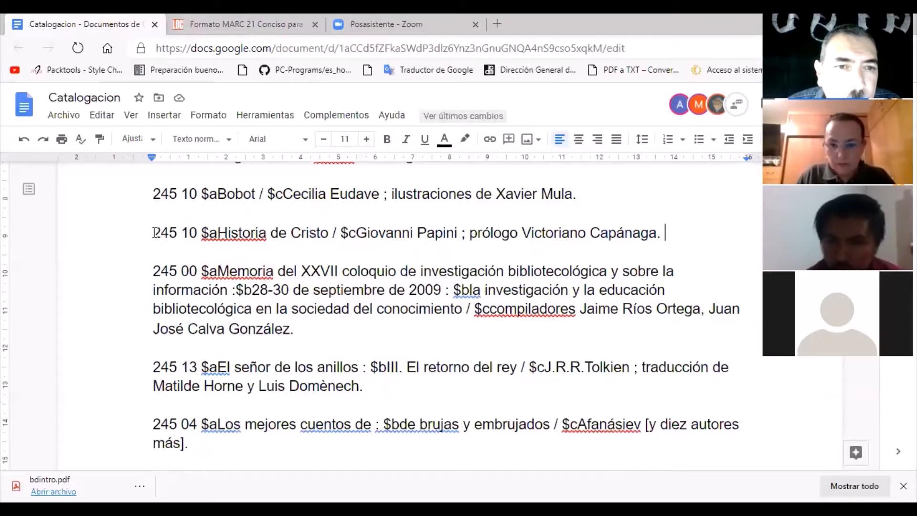
{"action": "left_click_drag", "start_coordinate": [156, 233], "coordinate": [667, 232]}
{"action": "left_click", "coordinate": [667, 232]}
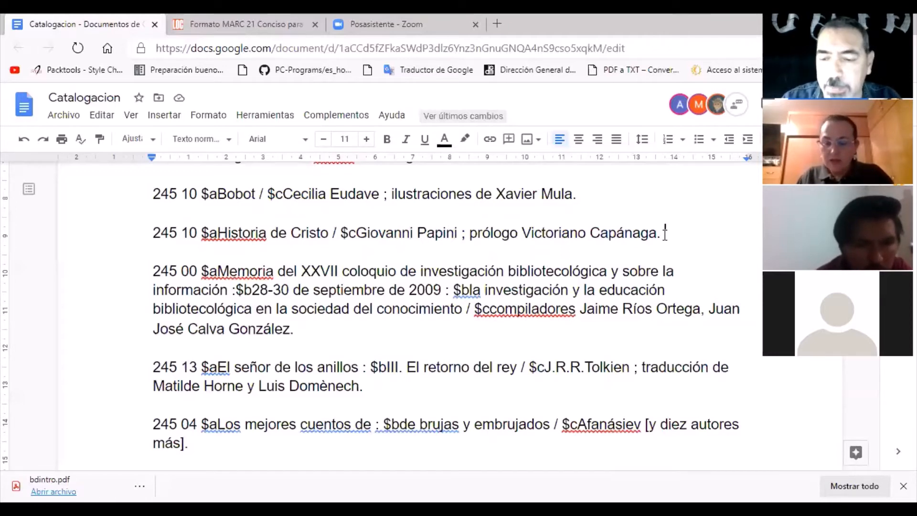
{"action": "type", "text": "250"}
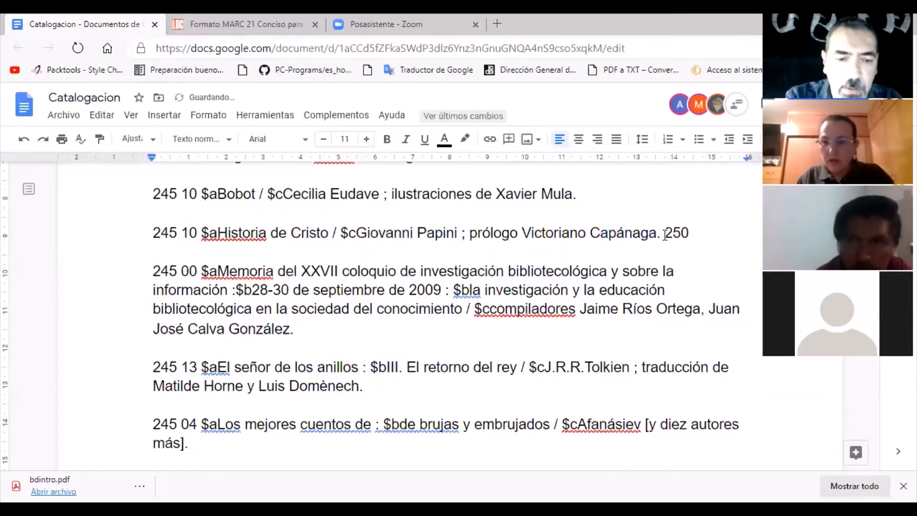
{"action": "type", "text": " ##"}
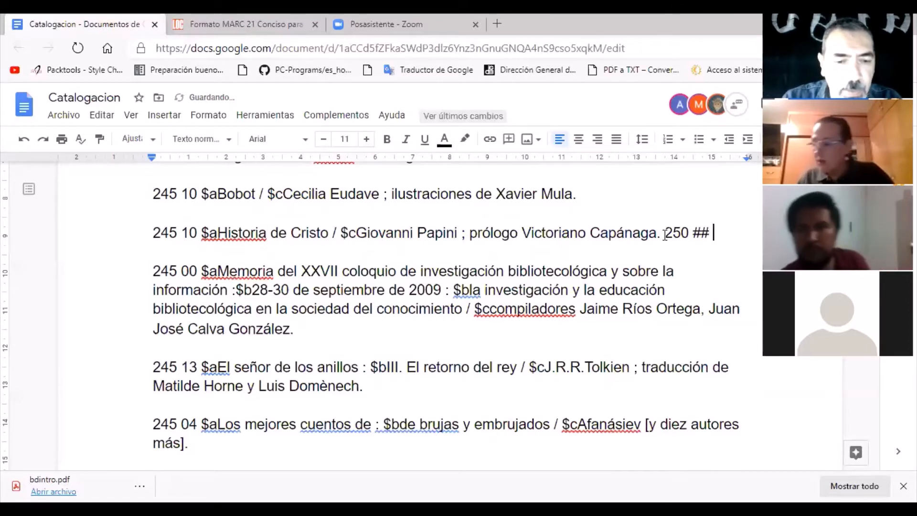
{"action": "type", "text": " $a"}
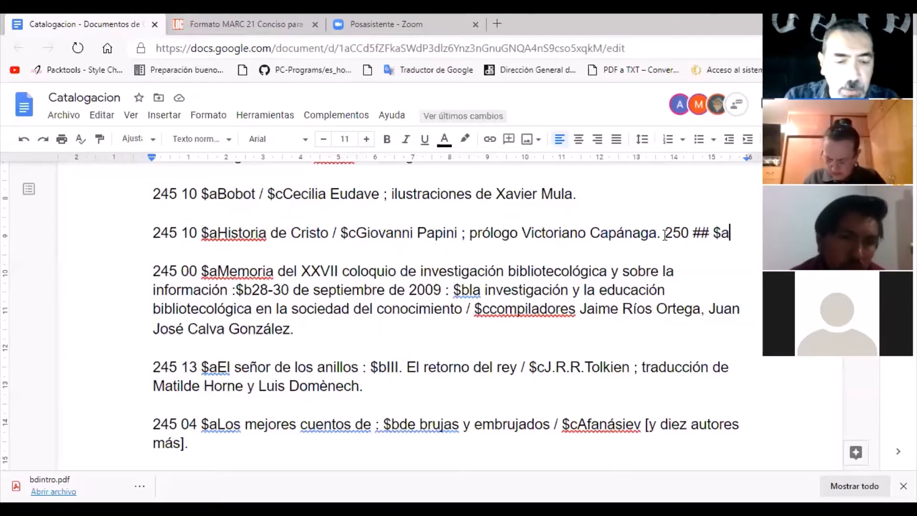
{"action": "type", "text": "Noven"}
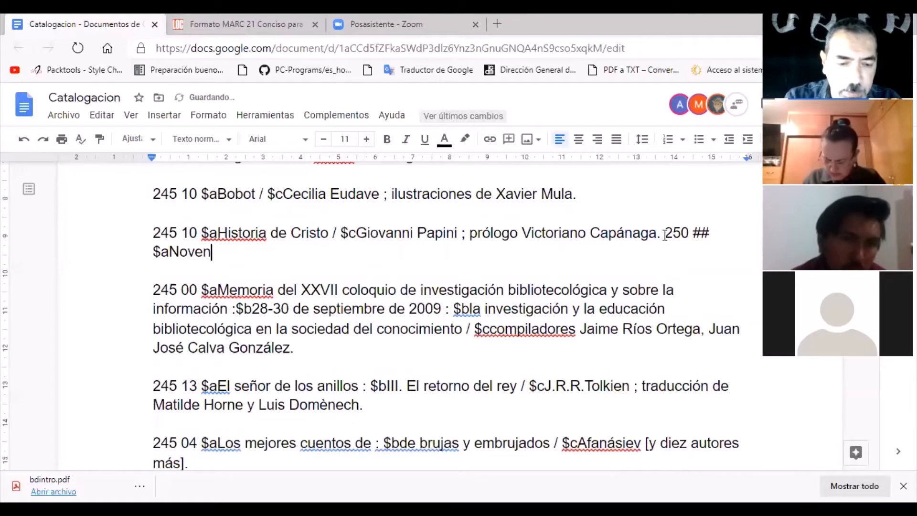
{"action": "type", "text": "a edición"}
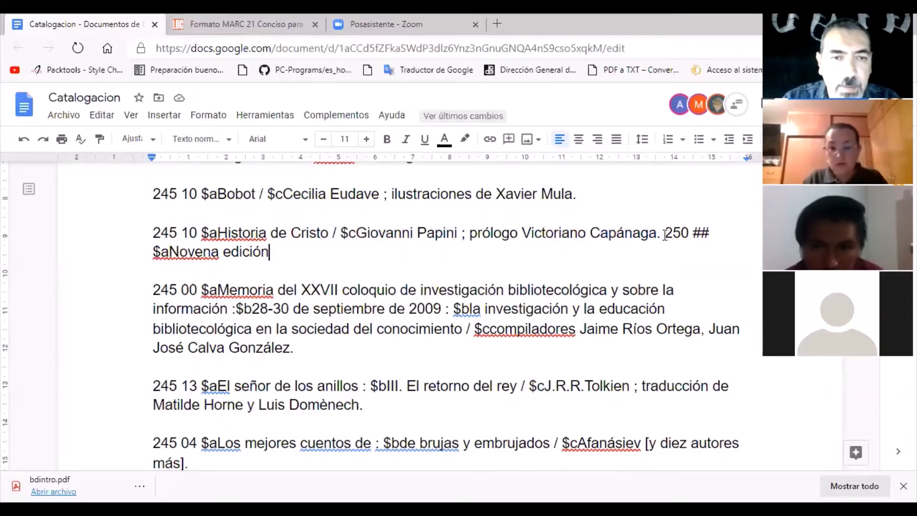
{"action": "type", "text": "."}
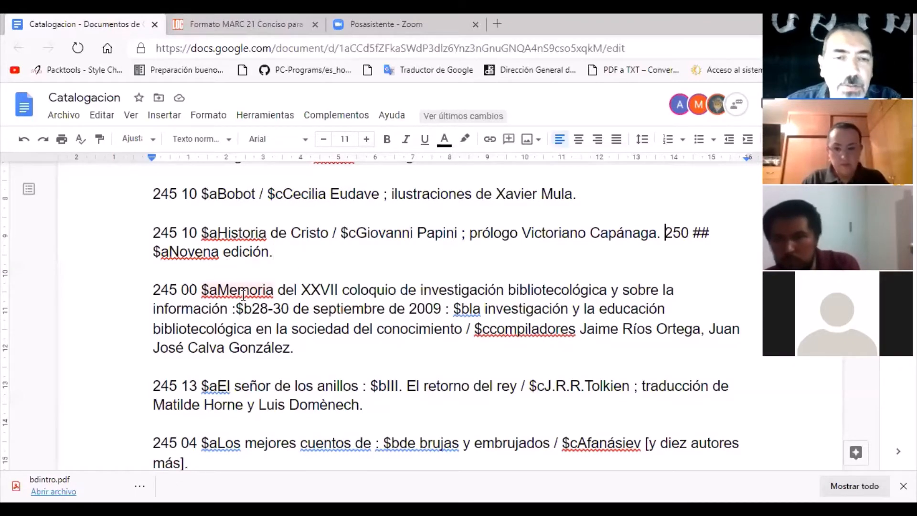
Place the text cursor at the end of the "Memoria del XXVII coloquio" record and of the "El señor de los anillos" record.
{"action": "scroll", "coordinate": [244, 297], "scroll_direction": "down", "scroll_amount": 4}
{"action": "scroll", "coordinate": [251, 288], "scroll_direction": "up", "scroll_amount": 2}
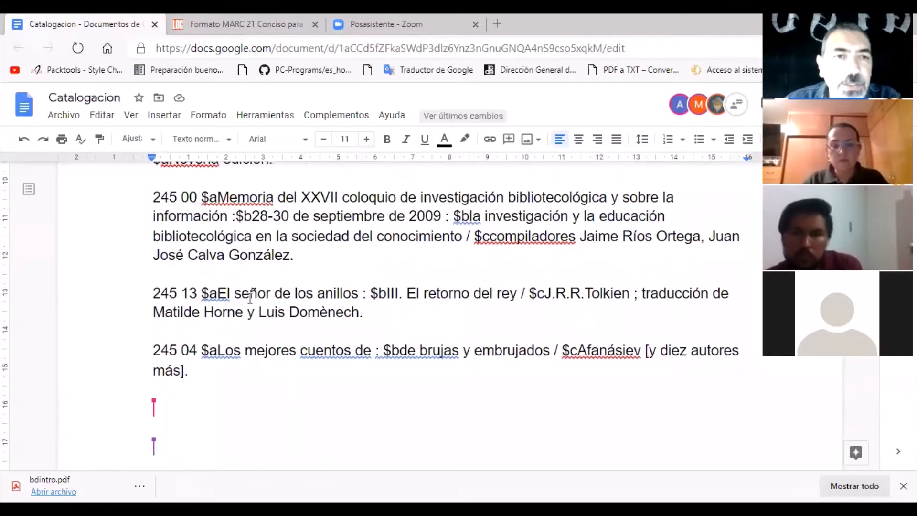
{"action": "scroll", "coordinate": [252, 288], "scroll_direction": "up", "scroll_amount": 1}
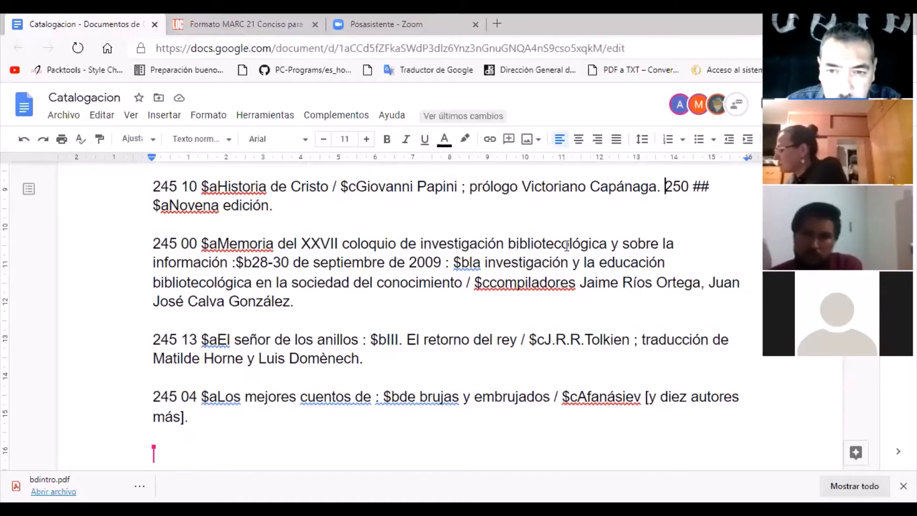
{"action": "left_click", "coordinate": [319, 301]}
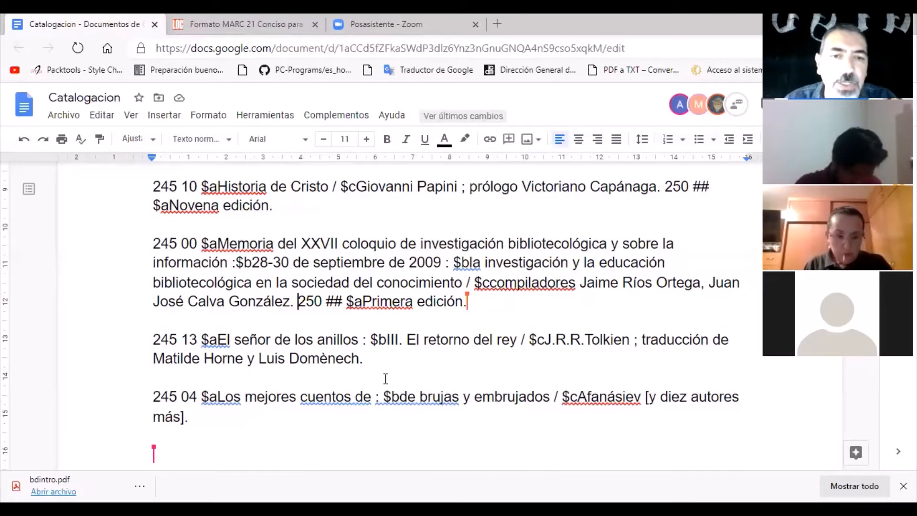
{"action": "left_click", "coordinate": [381, 363]}
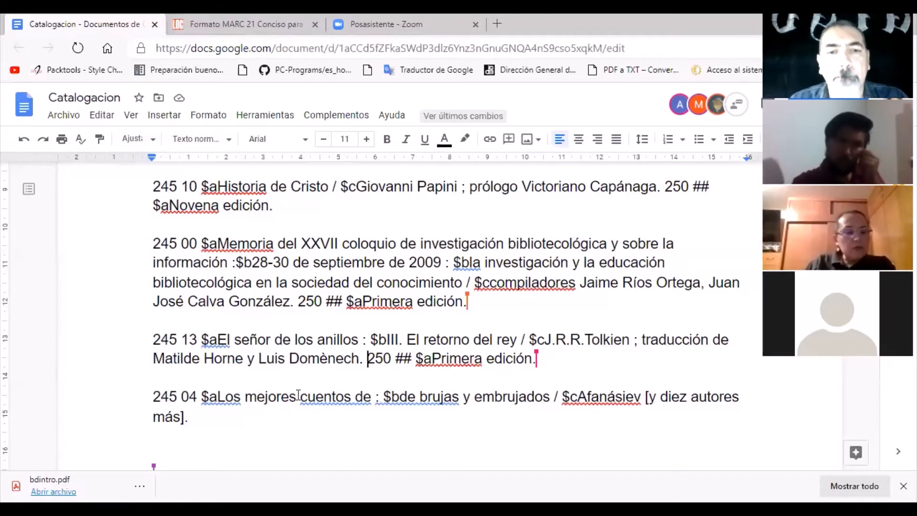
Append the edition field "250 ## $aPrimera edición." to the end of the "Los mejores cuentos" record and add two paragraph breaks after it.
{"action": "key", "text": "Down"}
{"action": "key", "text": "Down"}
{"action": "key", "text": "Down"}
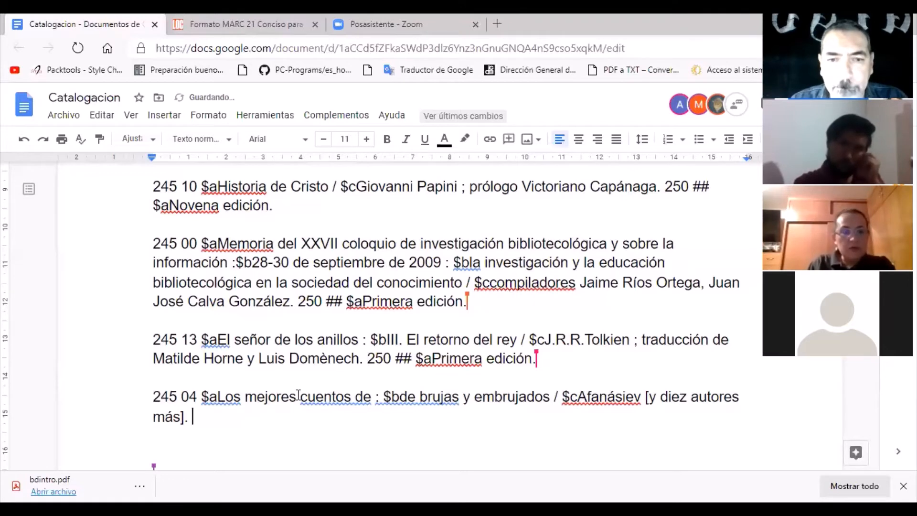
{"action": "scroll", "coordinate": [298, 395], "scroll_direction": "down", "scroll_amount": 2}
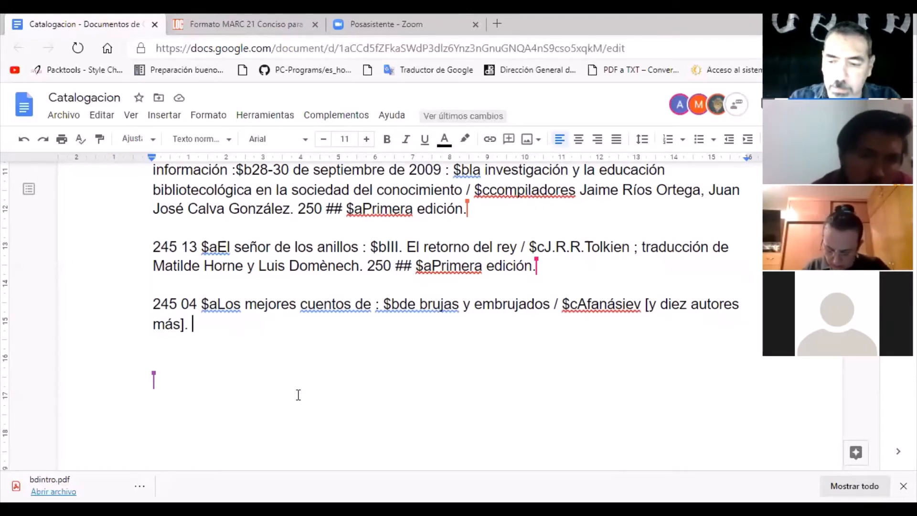
{"action": "type", "text": "250 ##"}
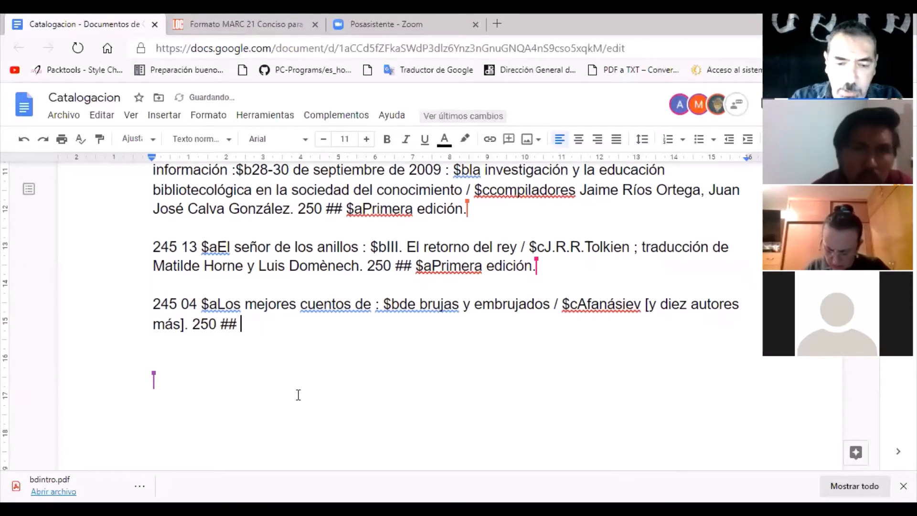
{"action": "type", "text": " $"}
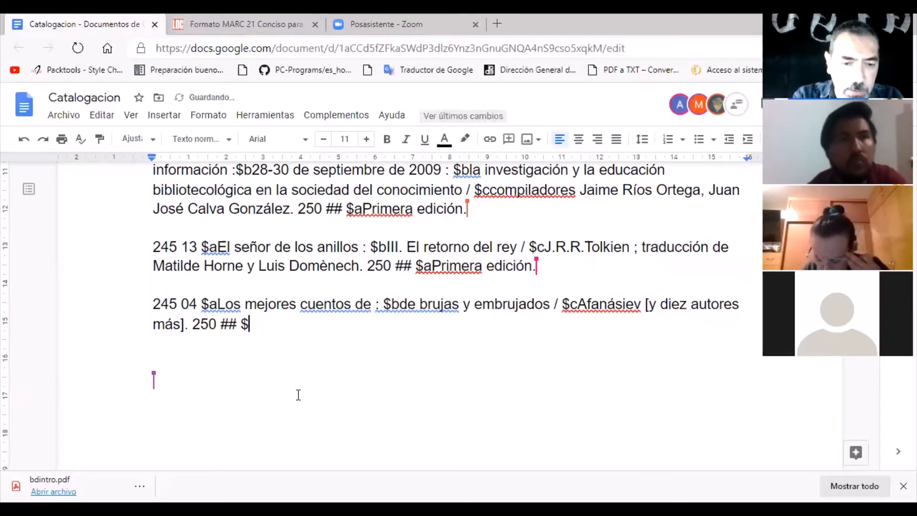
{"action": "type", "text": "a"}
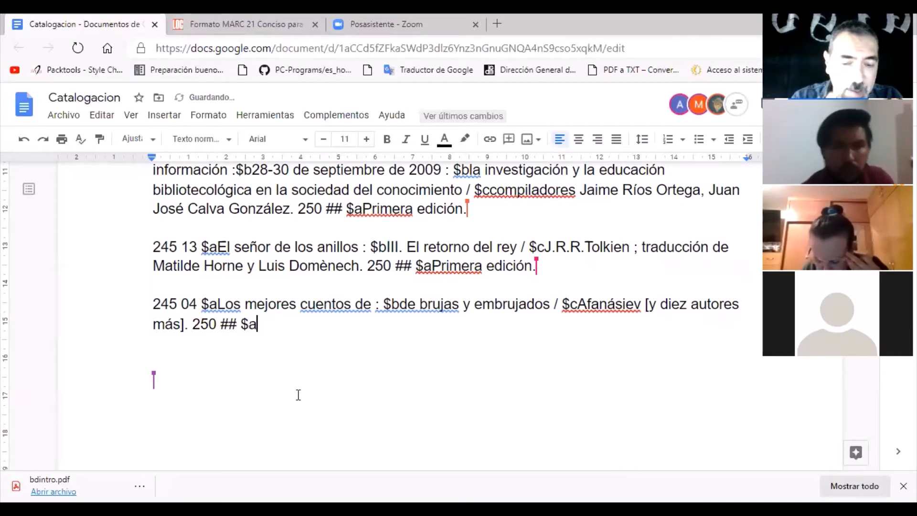
{"action": "type", "text": "Prime"}
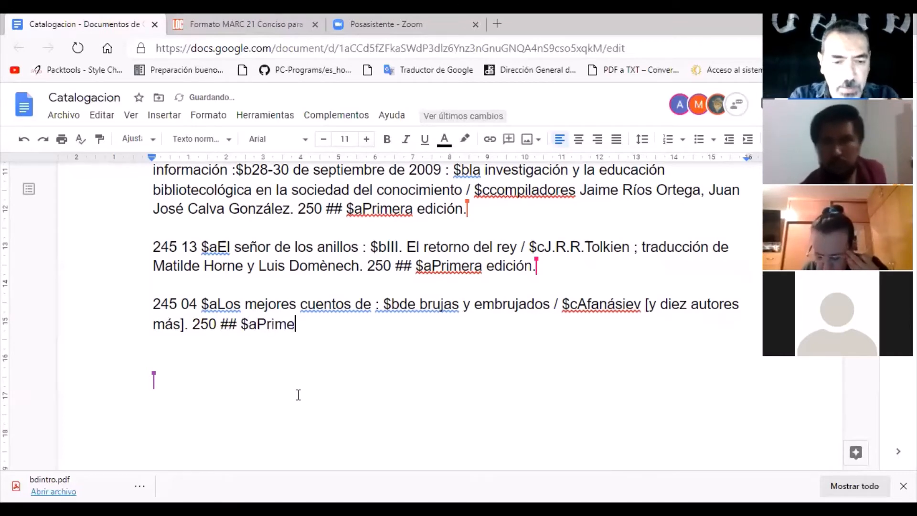
{"action": "type", "text": "ra edici"}
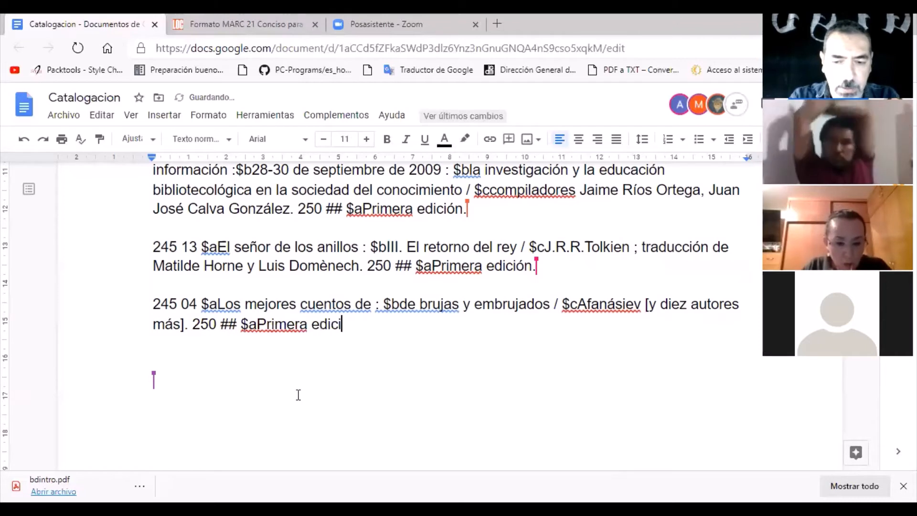
{"action": "type", "text": "ón."}
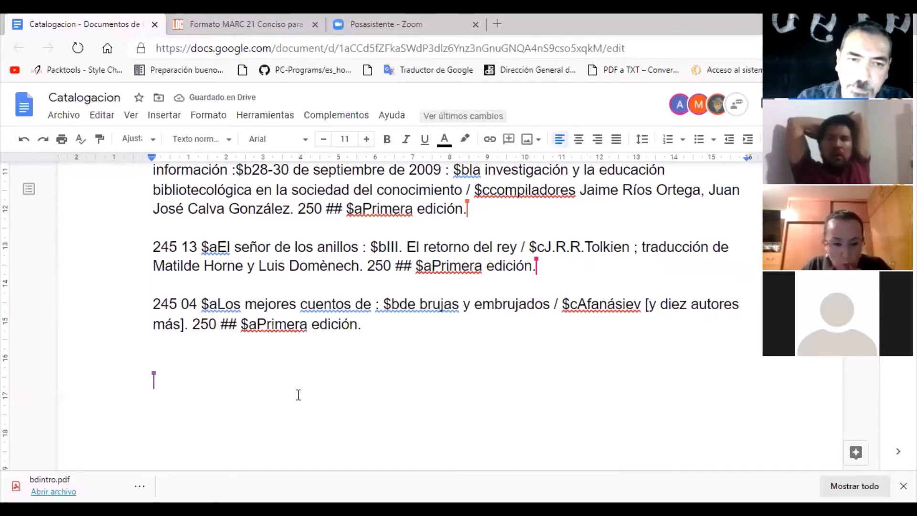
{"action": "key", "text": "Return"}
{"action": "key", "text": "Return"}
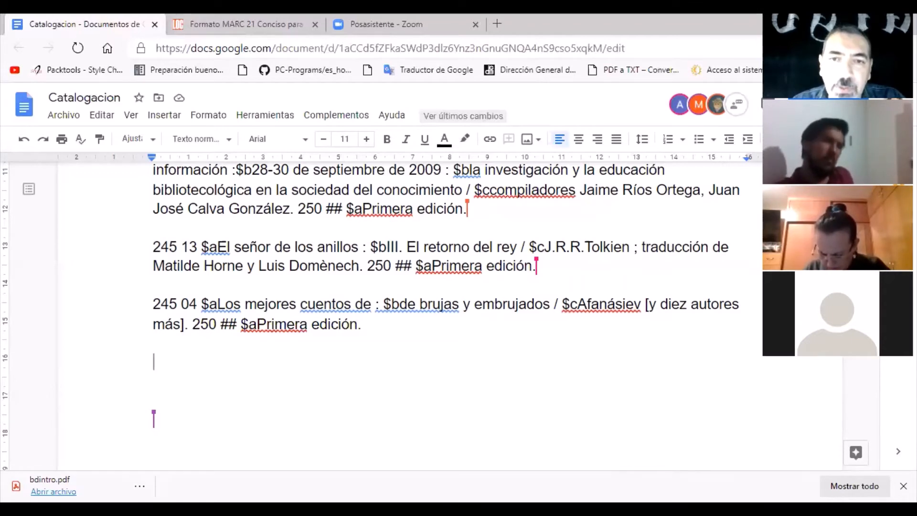
Review the 250 edition fields in the records from "México, un pueblo en la historia" through "Los mejores cuentos".
{"action": "scroll", "coordinate": [491, 331], "scroll_direction": "up", "scroll_amount": 3}
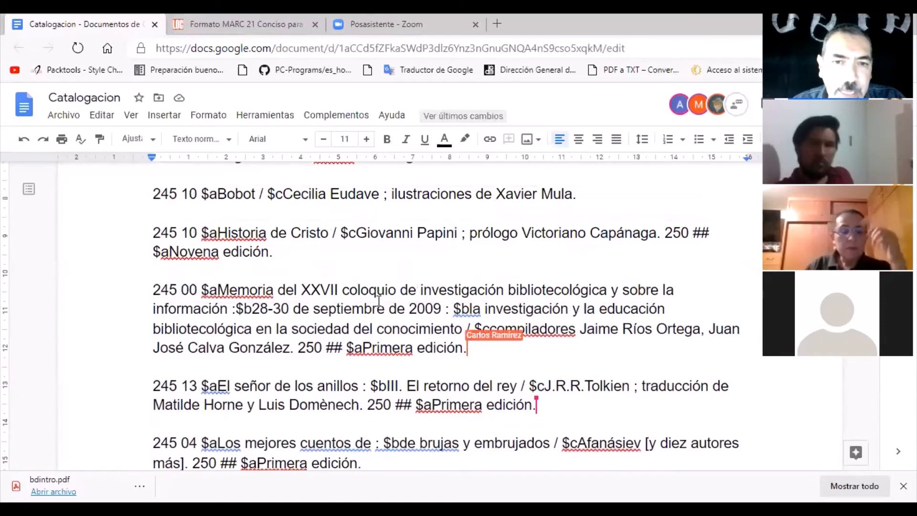
{"action": "scroll", "coordinate": [377, 301], "scroll_direction": "down", "scroll_amount": 2}
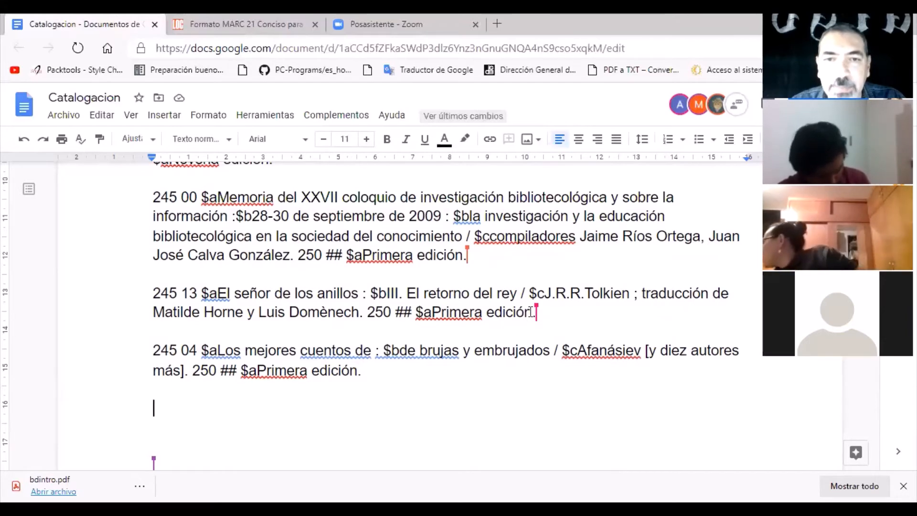
{"action": "scroll", "coordinate": [451, 268], "scroll_direction": "up", "scroll_amount": 3}
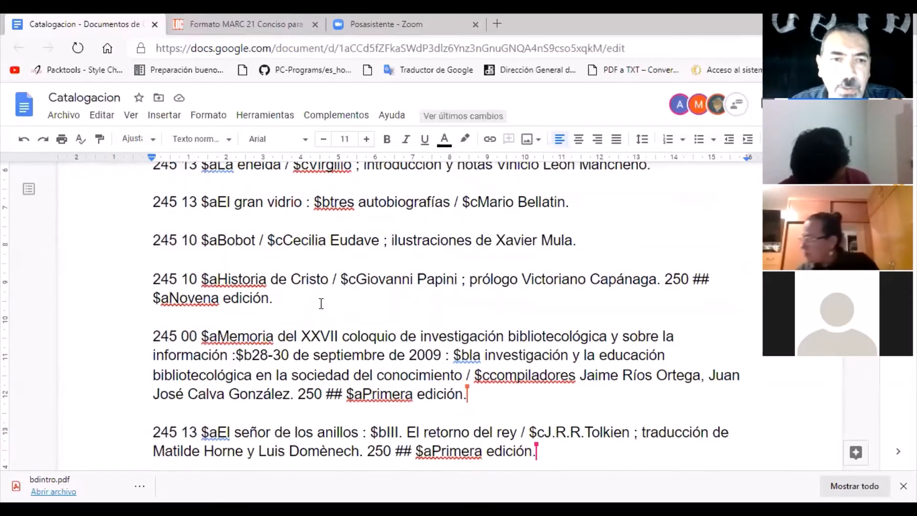
{"action": "scroll", "coordinate": [321, 303], "scroll_direction": "up", "scroll_amount": 3}
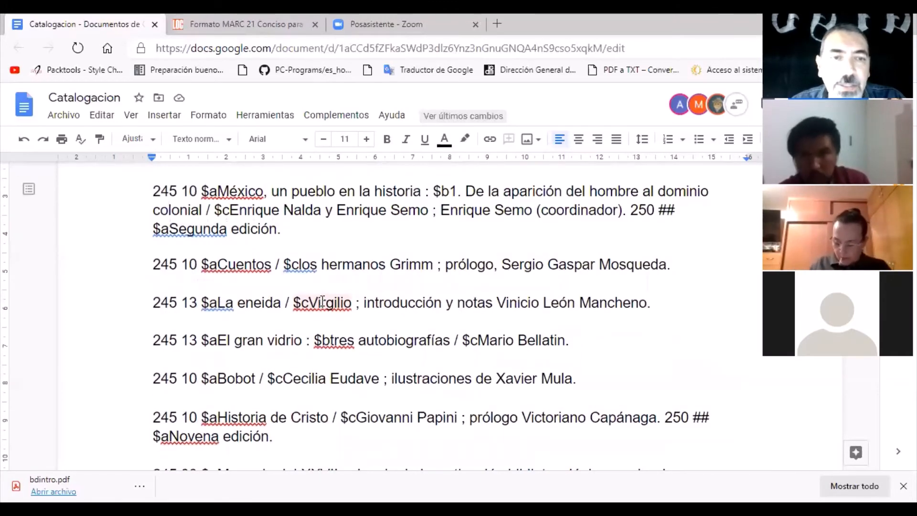
{"action": "scroll", "coordinate": [321, 302], "scroll_direction": "down", "scroll_amount": 10}
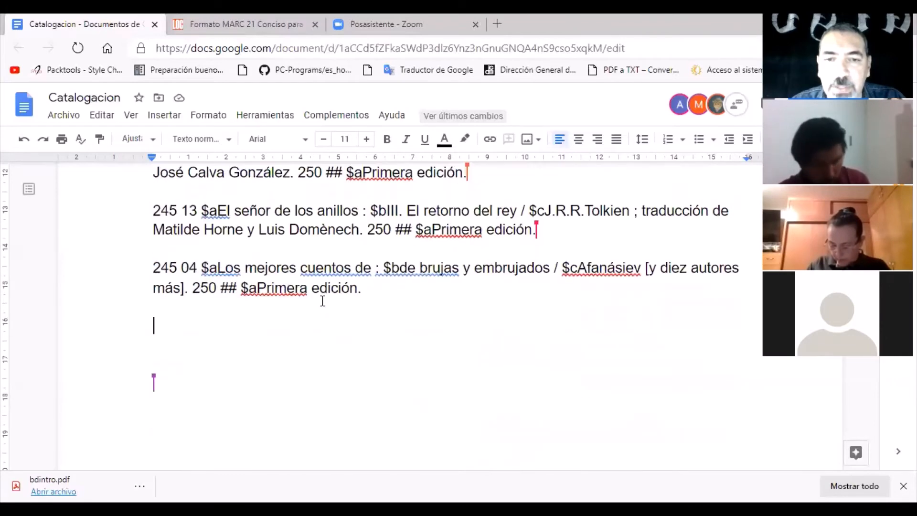
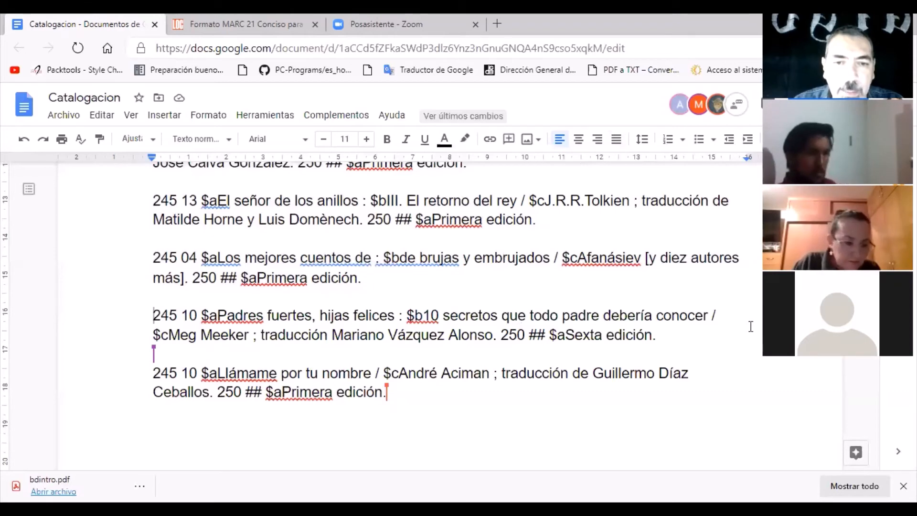
Add a paragraph break below the "Llámame por tu nombre" record at the end of the document.
{"action": "scroll", "coordinate": [354, 398], "scroll_direction": "down", "scroll_amount": 3}
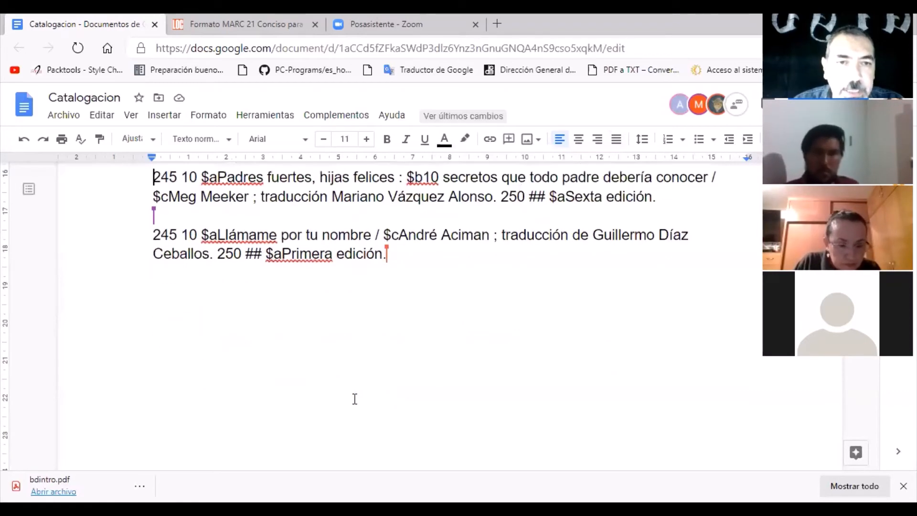
{"action": "scroll", "coordinate": [354, 397], "scroll_direction": "up", "scroll_amount": 1}
{"action": "scroll", "coordinate": [353, 397], "scroll_direction": "up", "scroll_amount": 1}
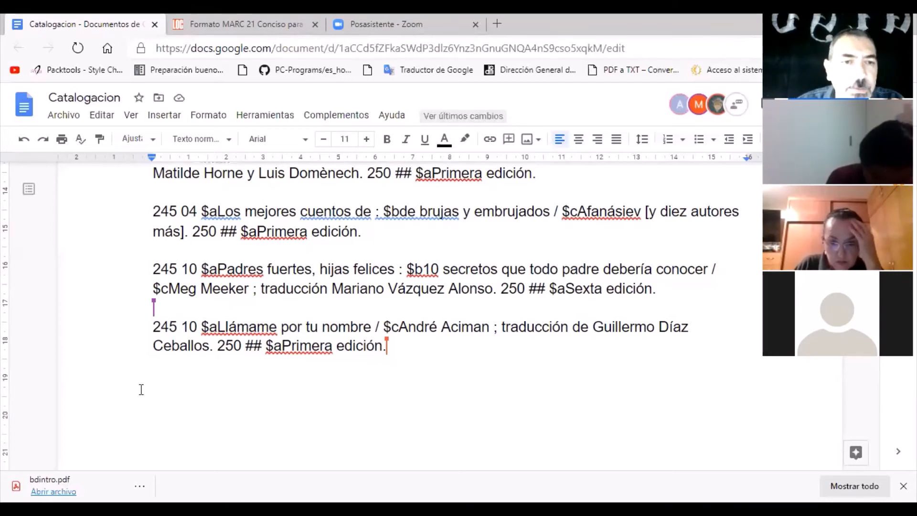
{"action": "left_click", "coordinate": [163, 373]}
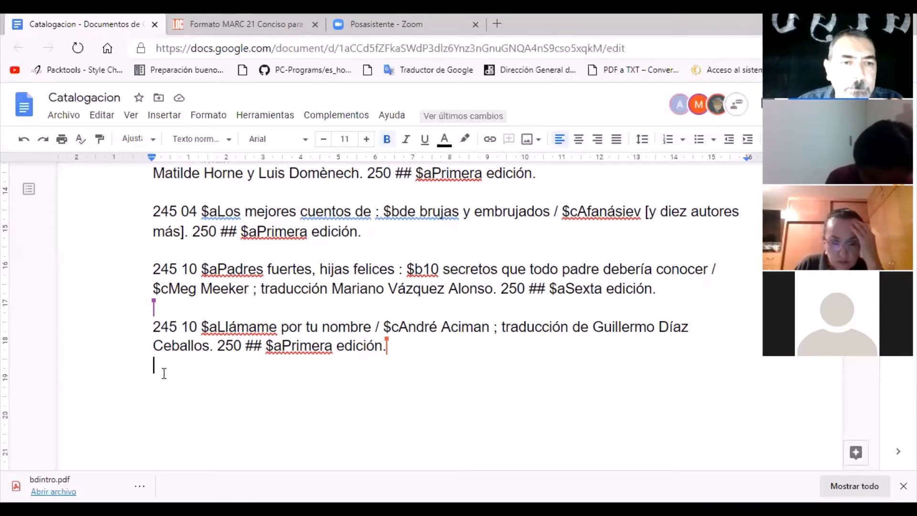
{"action": "key", "text": "Return"}
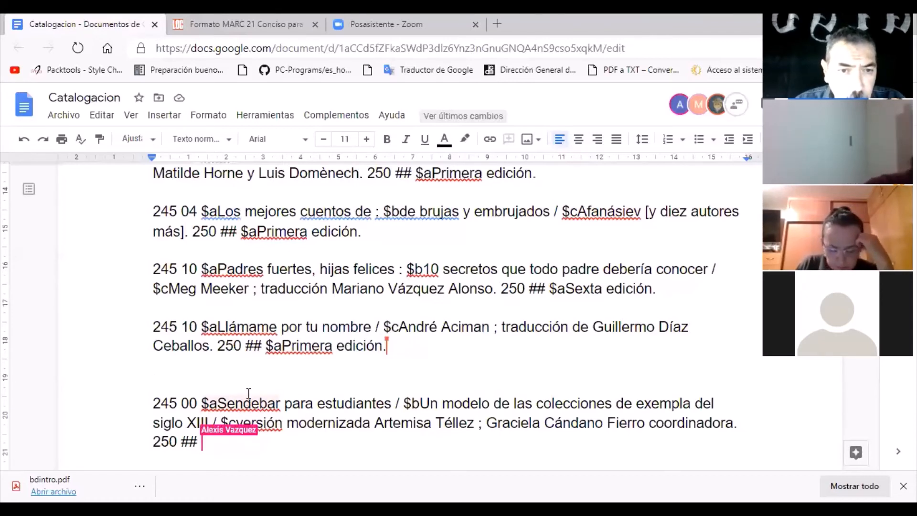
Start a new paragraph, separated by a blank line, below the "Sendebar para estudiantes" record.
{"action": "scroll", "coordinate": [250, 389], "scroll_direction": "down", "scroll_amount": 3}
{"action": "scroll", "coordinate": [250, 383], "scroll_direction": "up", "scroll_amount": 1}
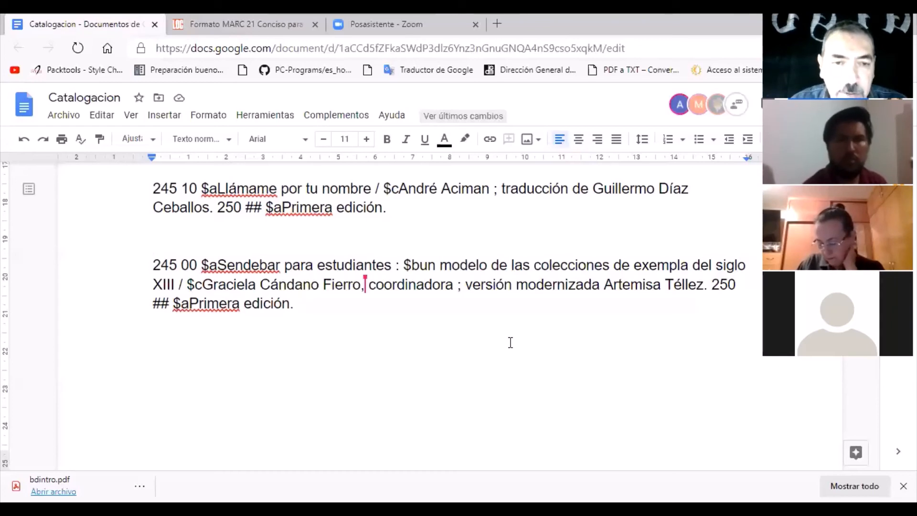
{"action": "left_click", "coordinate": [306, 304]}
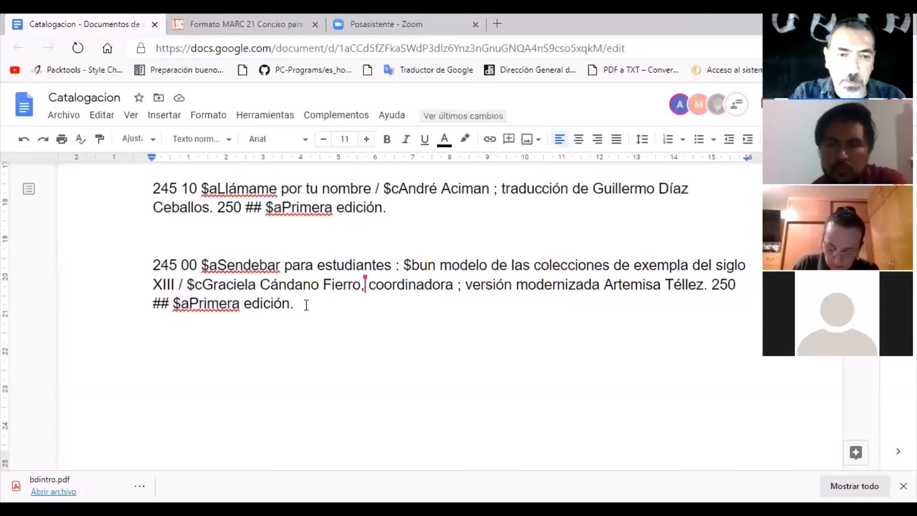
{"action": "key", "text": "Return"}
{"action": "key", "text": "Return"}
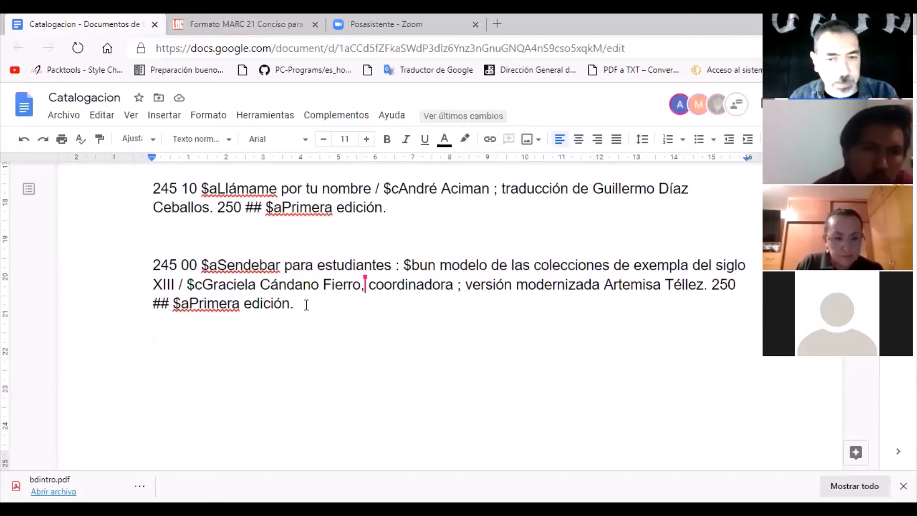
{"action": "key", "text": "Return"}
{"action": "key", "text": "Return"}
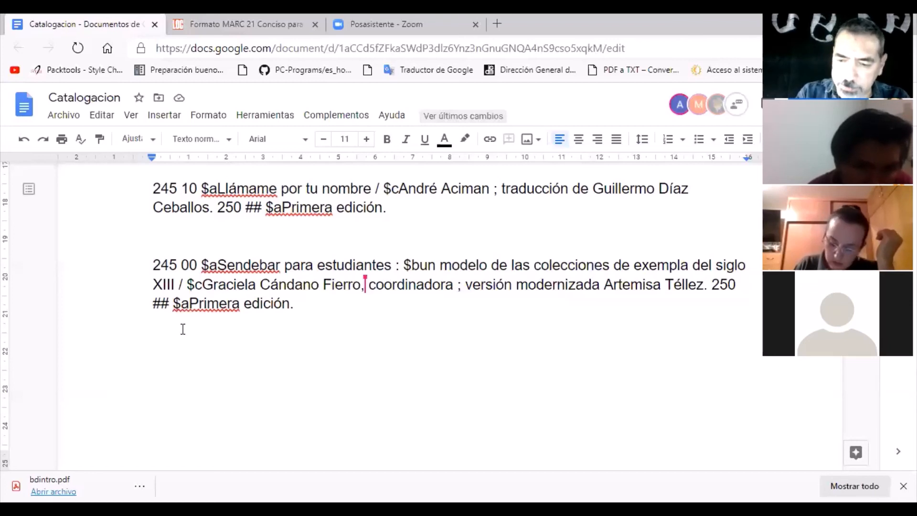
Begin a new title record with the field tag, indicators and first subfield code "245 10 $a".
{"action": "type", "text": "205"}
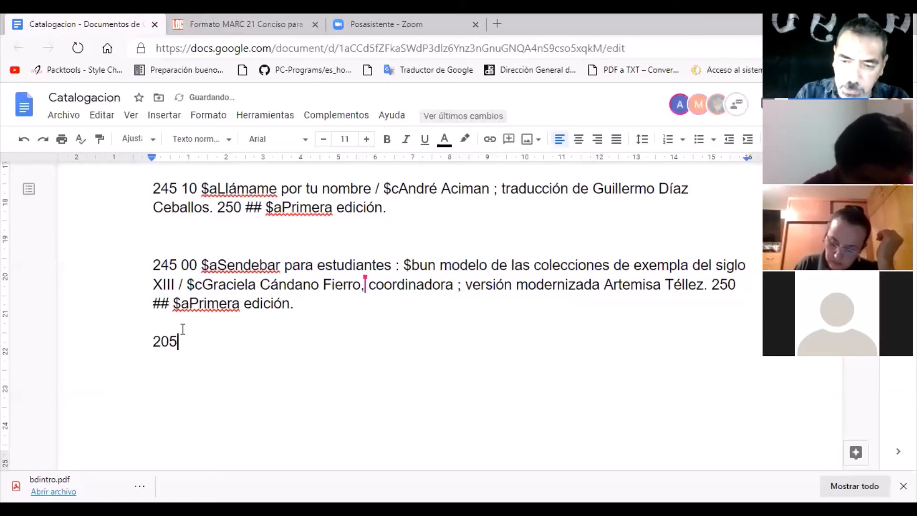
{"action": "type", "text": "0"}
{"action": "key", "text": "BackSpace"}
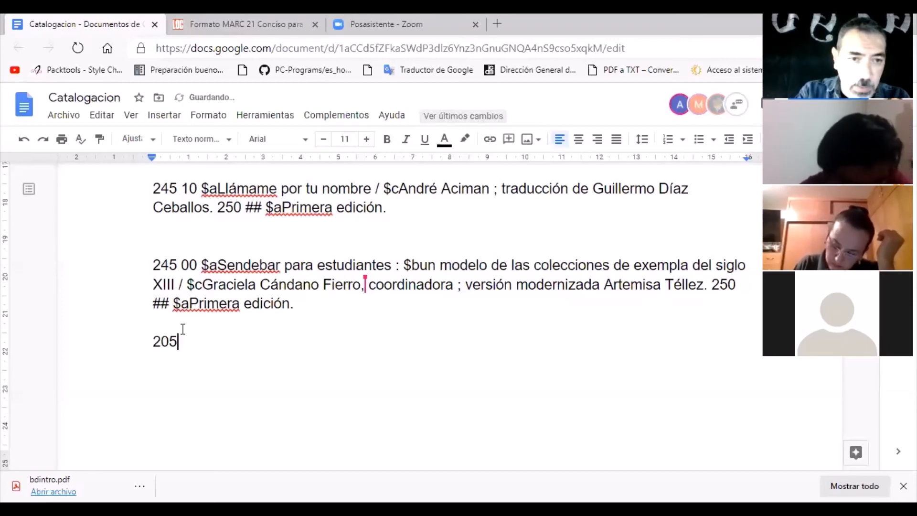
{"action": "key", "text": "BackSpace"}
{"action": "key", "text": "BackSpace"}
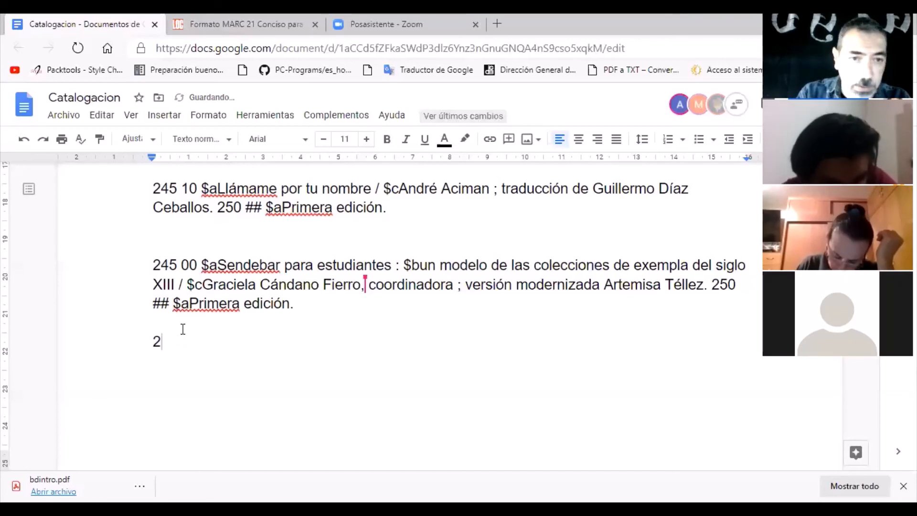
{"action": "type", "text": "45"}
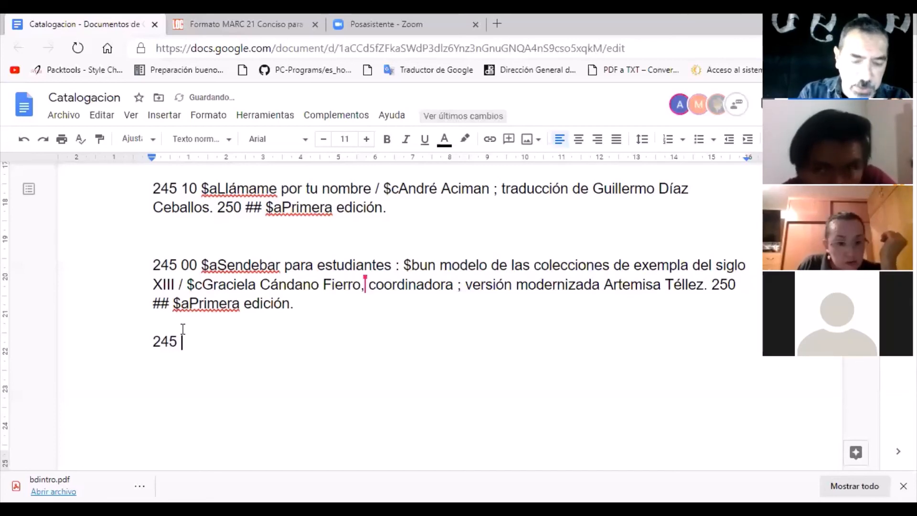
{"action": "type", "text": " 1"}
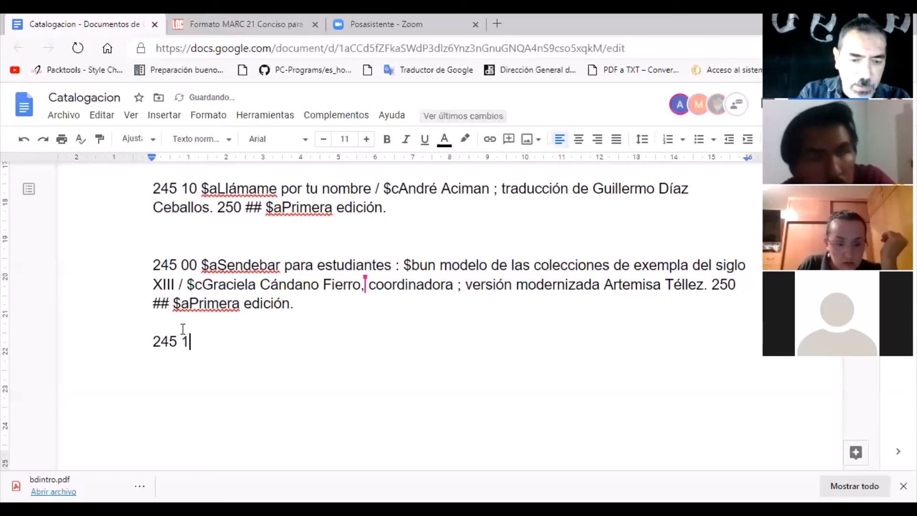
{"action": "type", "text": "0"}
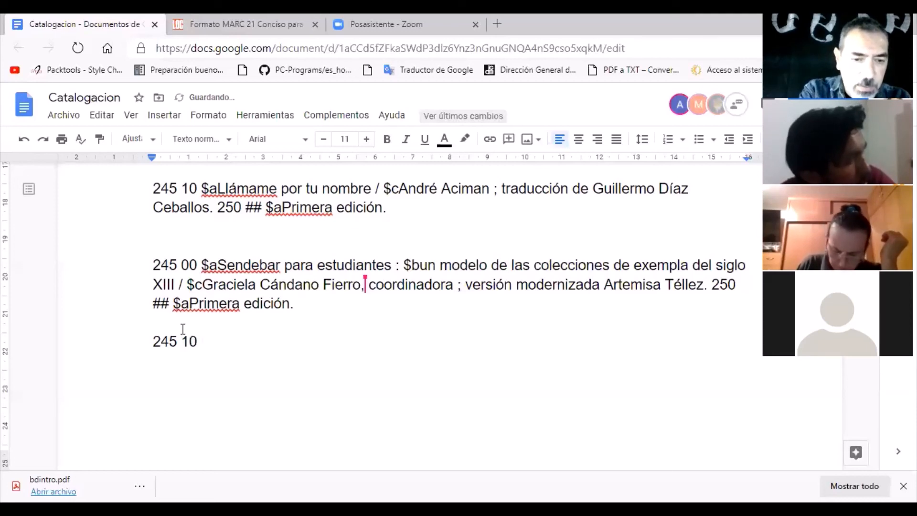
{"action": "type", "text": " $a"}
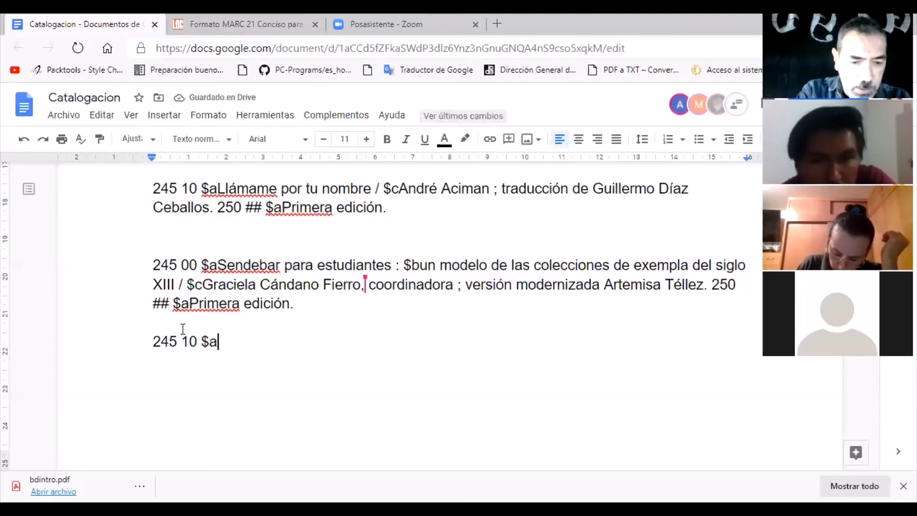
{"action": "type", "text": "Canasta d"}
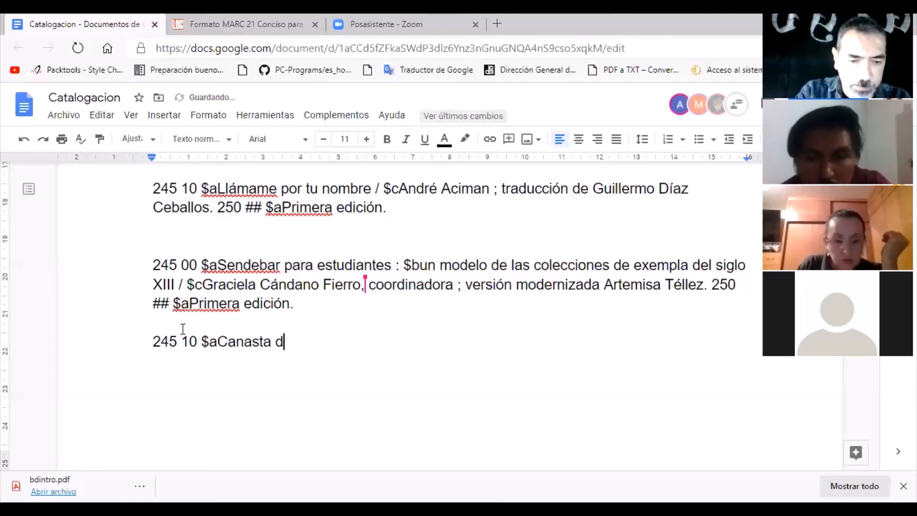
{"action": "type", "text": "e cue"}
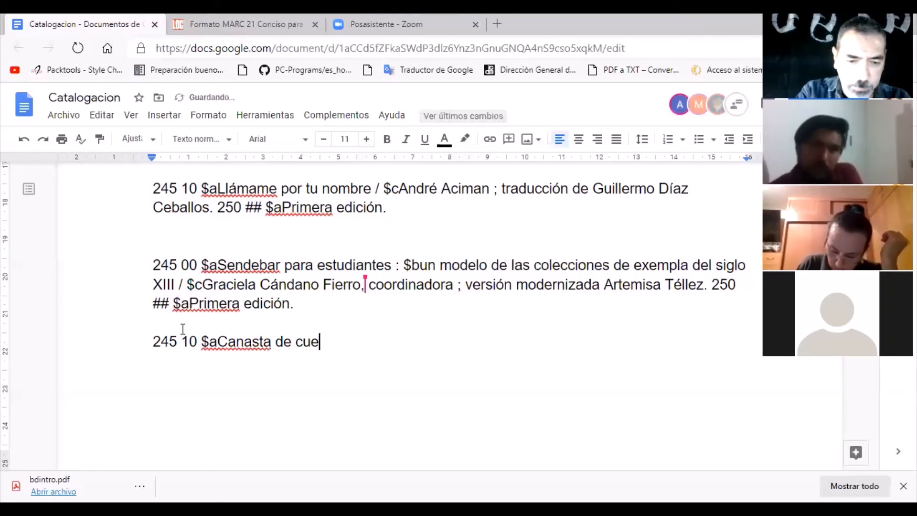
{"action": "type", "text": "ntos me"}
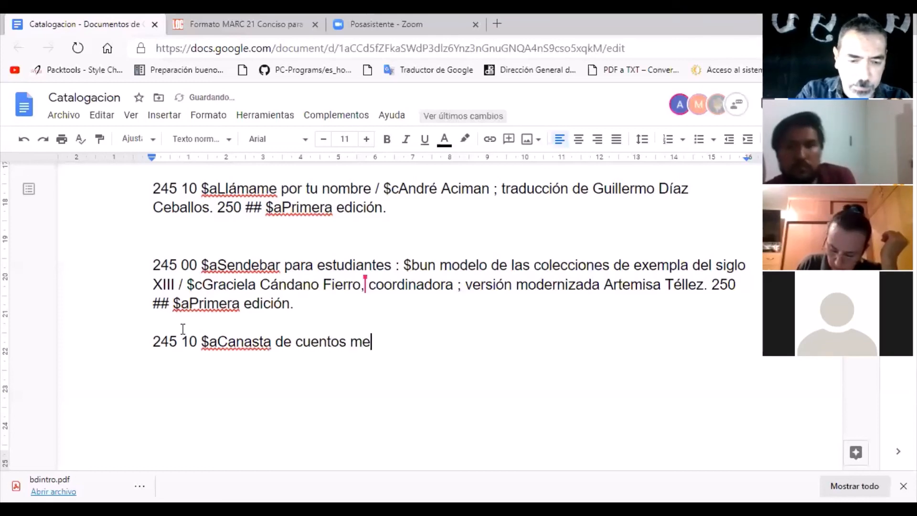
{"action": "type", "text": "xicanos"}
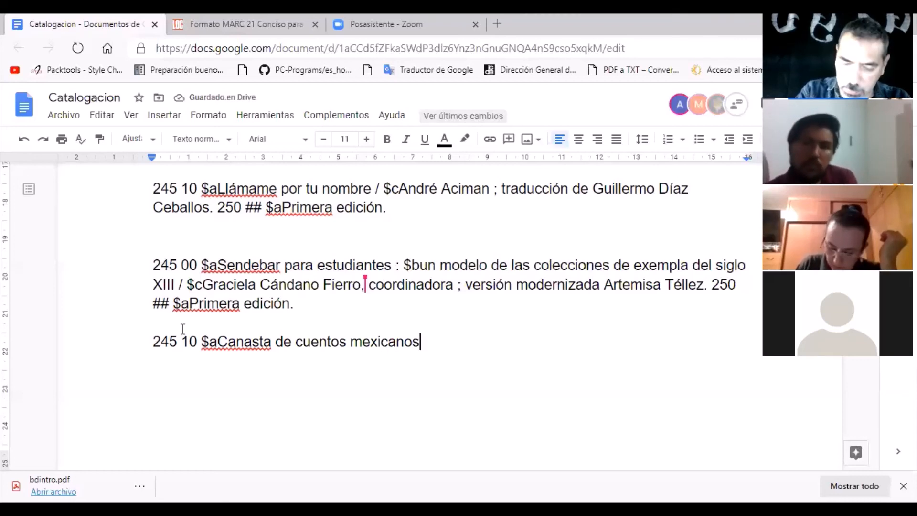
{"action": "type", "text": " / "}
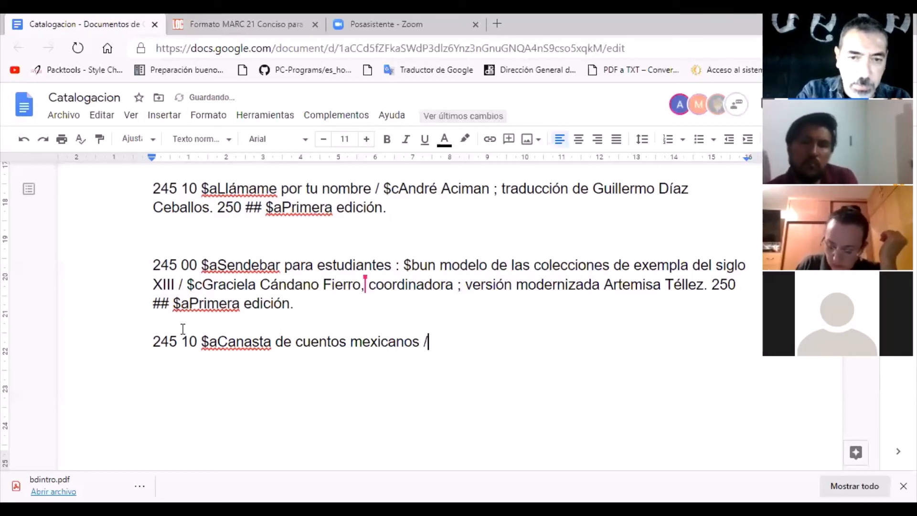
{"action": "type", "text": "$"}
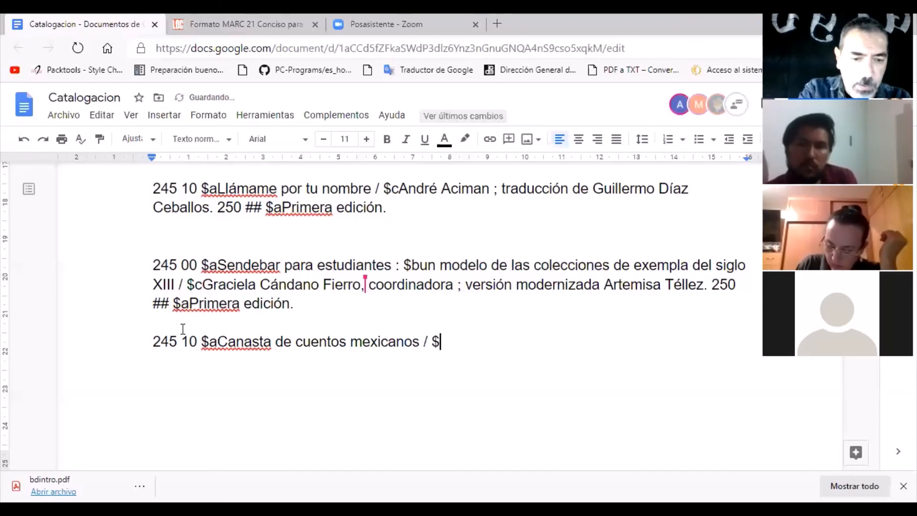
{"action": "type", "text": "c"}
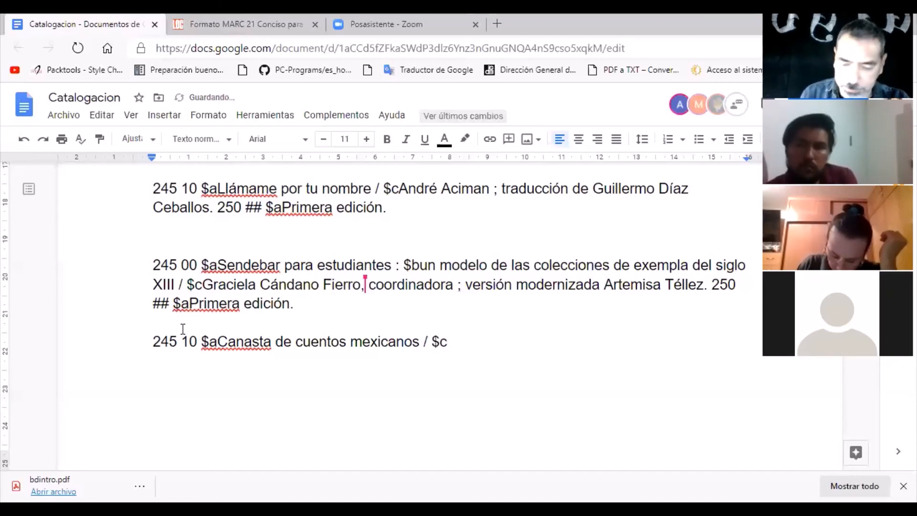
{"action": "type", "text": "B. "}
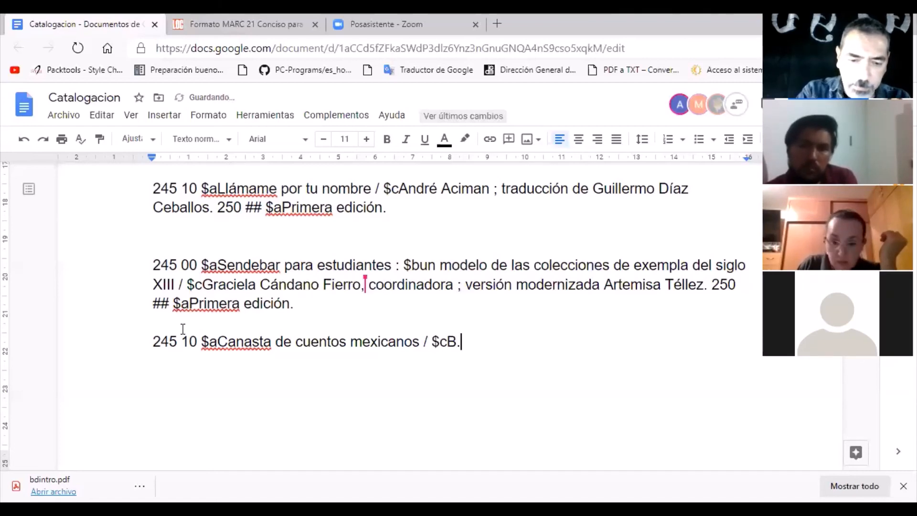
{"action": "type", "text": "Traven"}
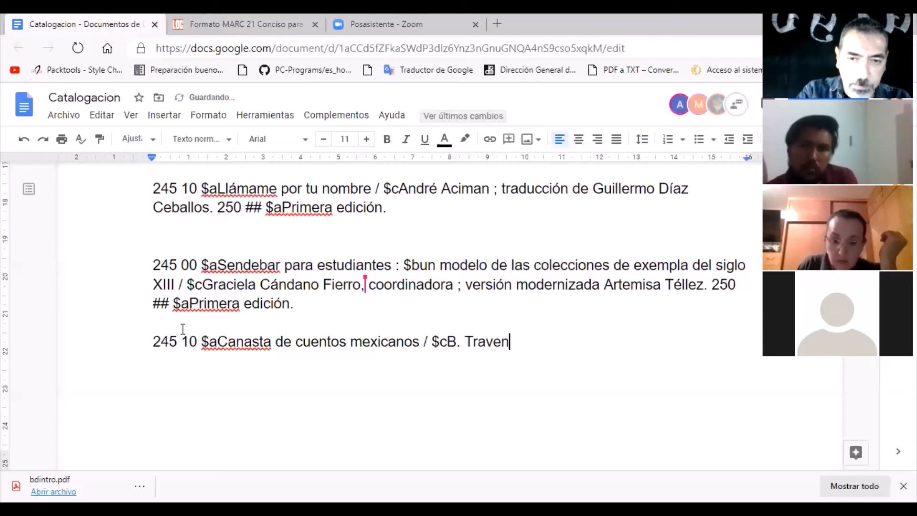
{"action": "type", "text": "."}
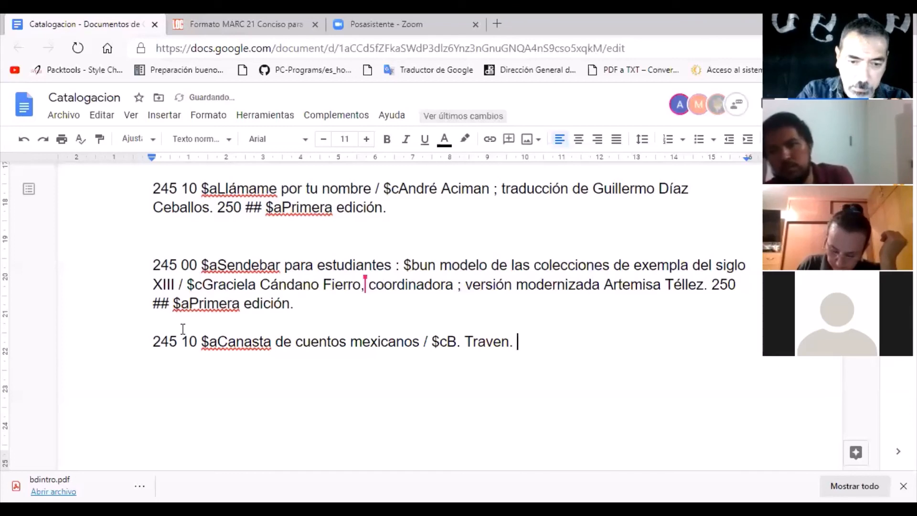
{"action": "type", "text": "250 "}
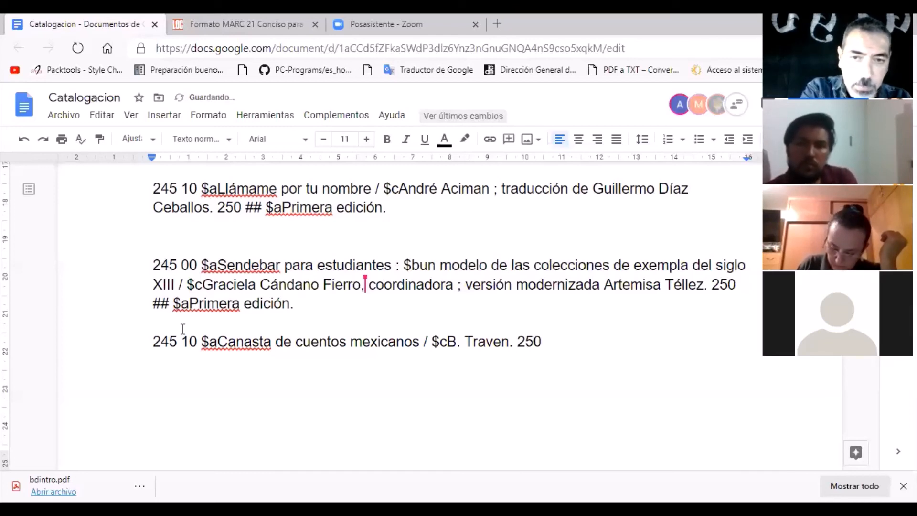
{"action": "type", "text": "##"}
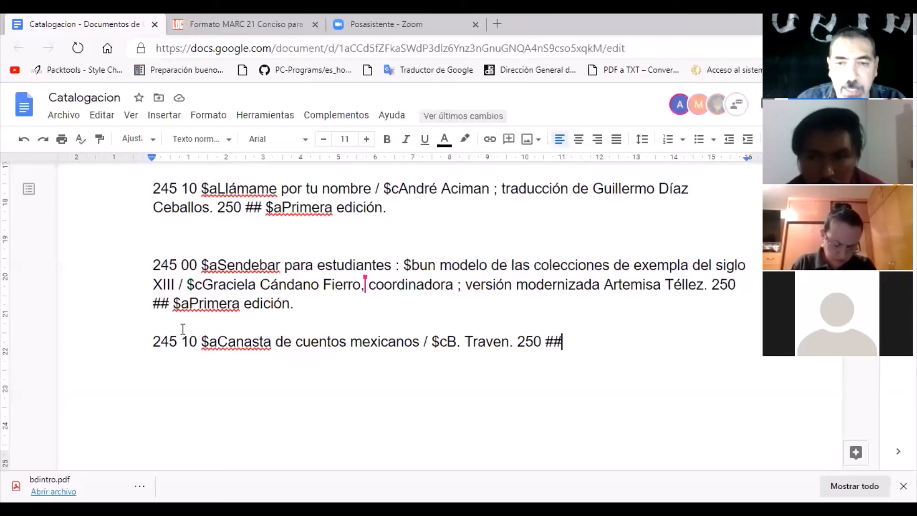
{"action": "key", "text": "BackSpace"}
{"action": "key", "text": "BackSpace"}
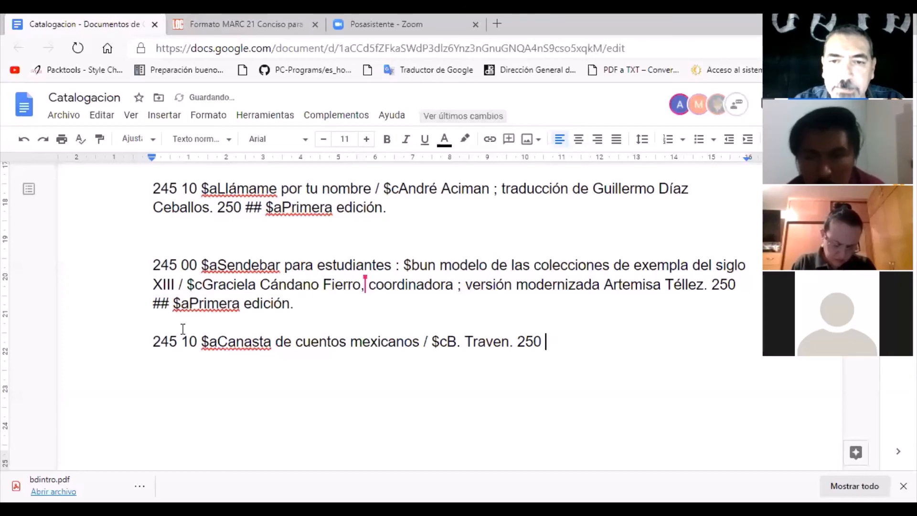
{"action": "key", "text": "BackSpace"}
{"action": "key", "text": "BackSpace"}
{"action": "key", "text": "BackSpace"}
{"action": "key", "text": "BackSpace"}
{"action": "key", "text": "BackSpace"}
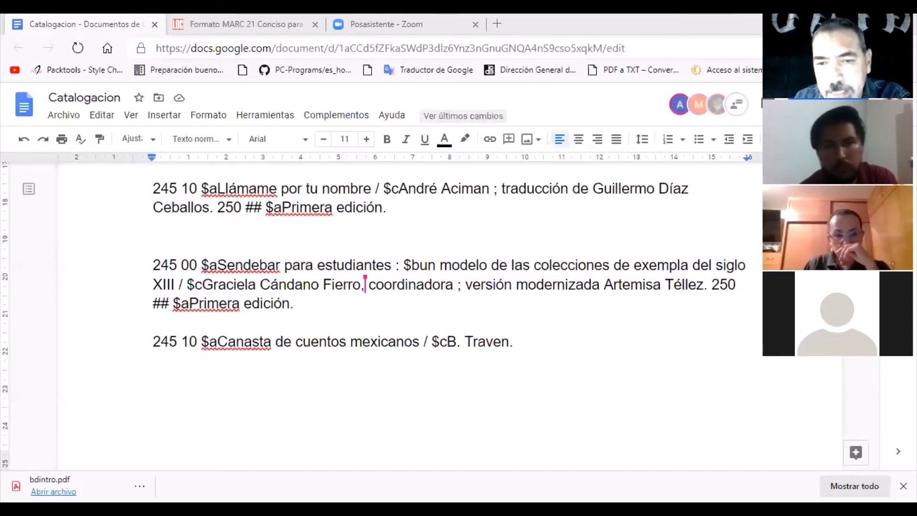
{"action": "left_click", "coordinate": [508, 342]}
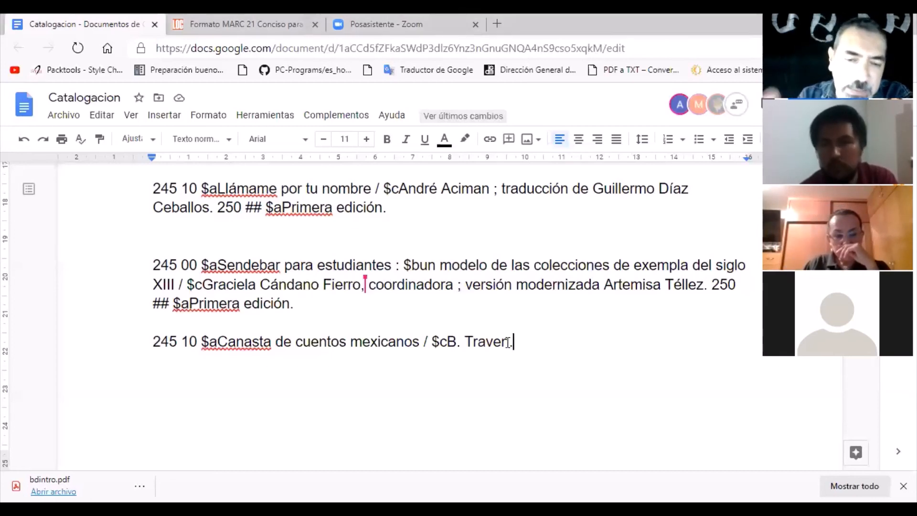